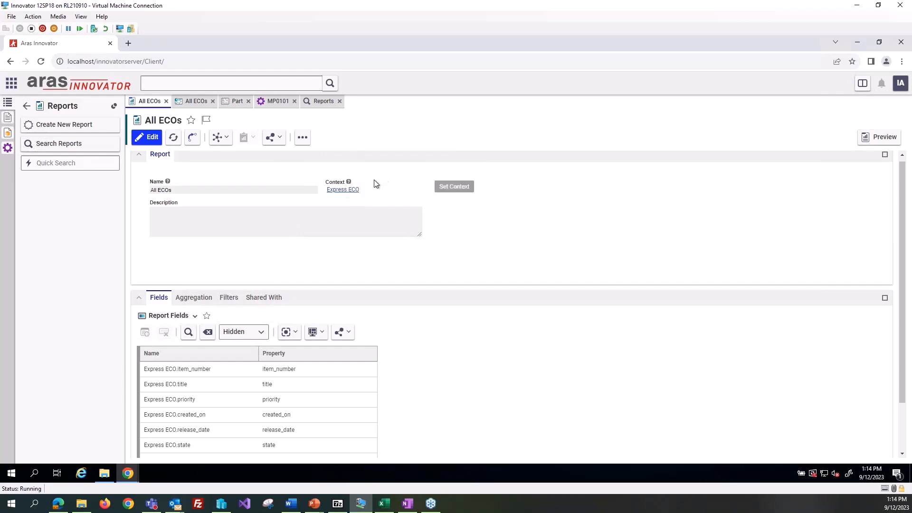
Step: Preview the All ECOs report and compare its columns and count row with the report's field list
scroll(469, 302, "down", 1)
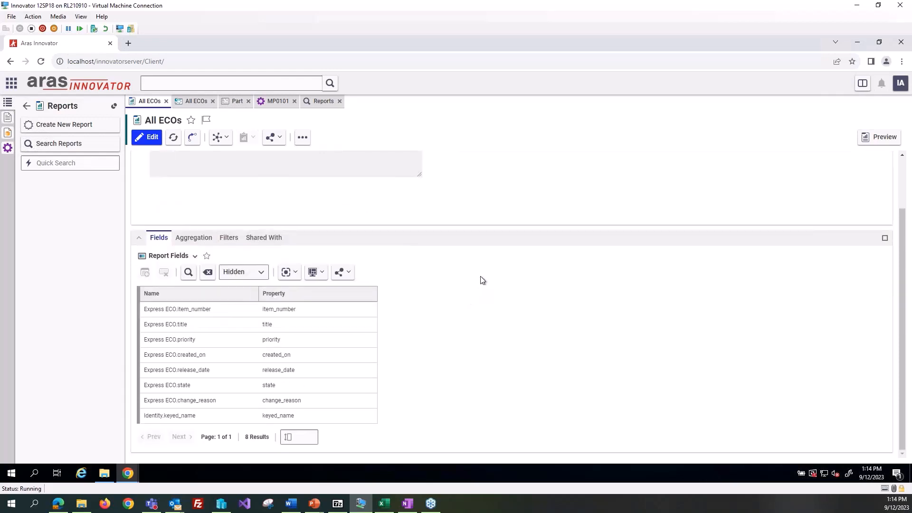
left_click(872, 137)
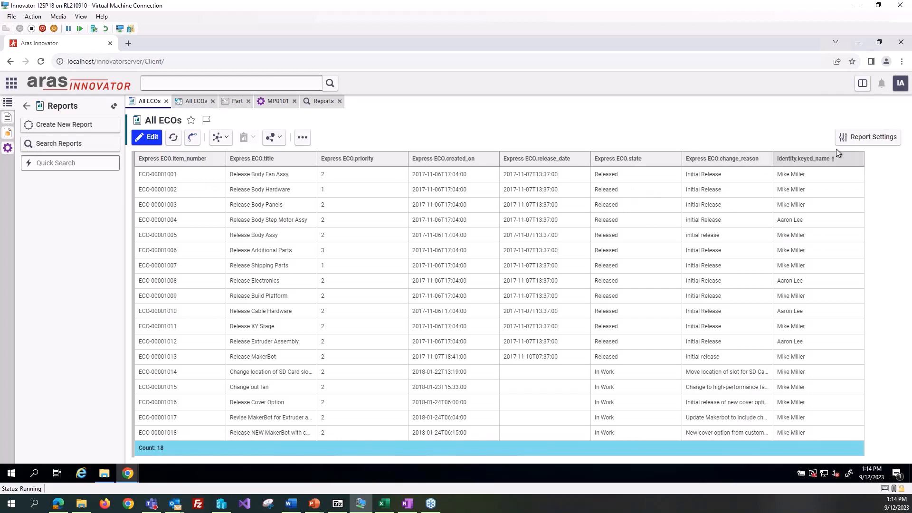
left_click(858, 140)
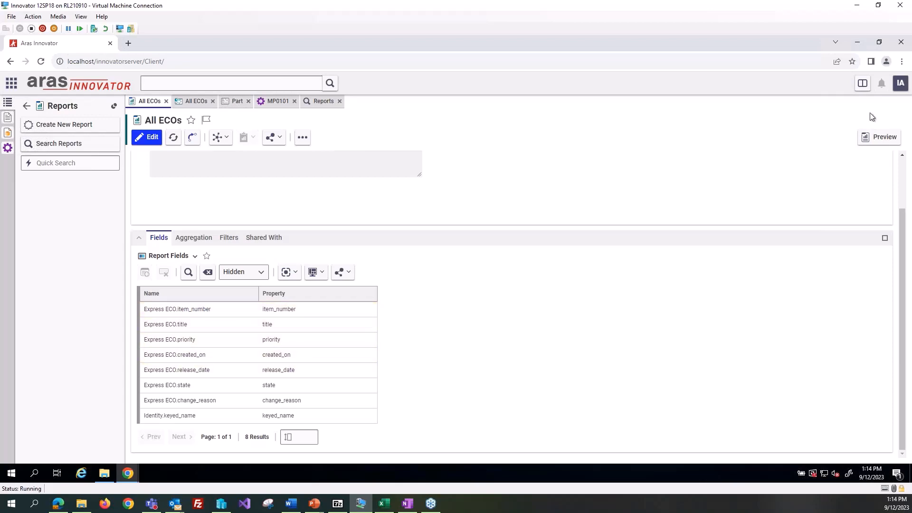
left_click(873, 137)
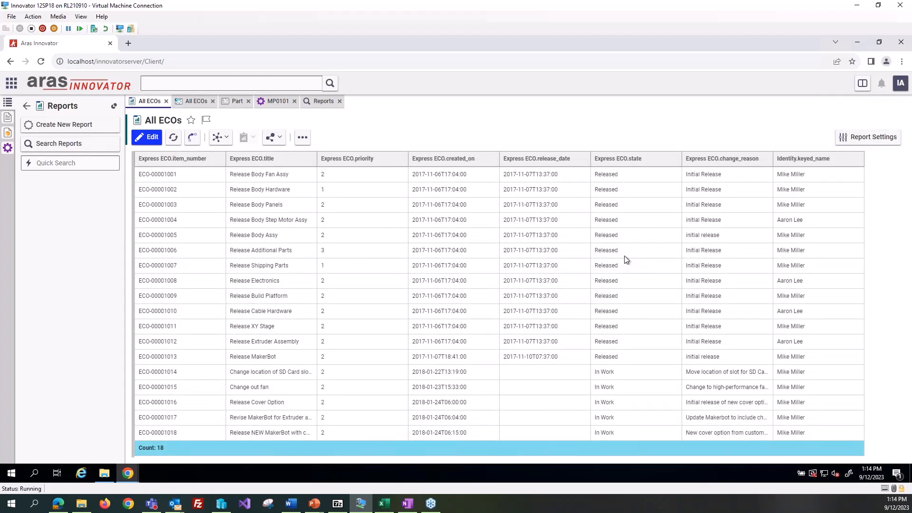
left_click(155, 446)
left_click(868, 137)
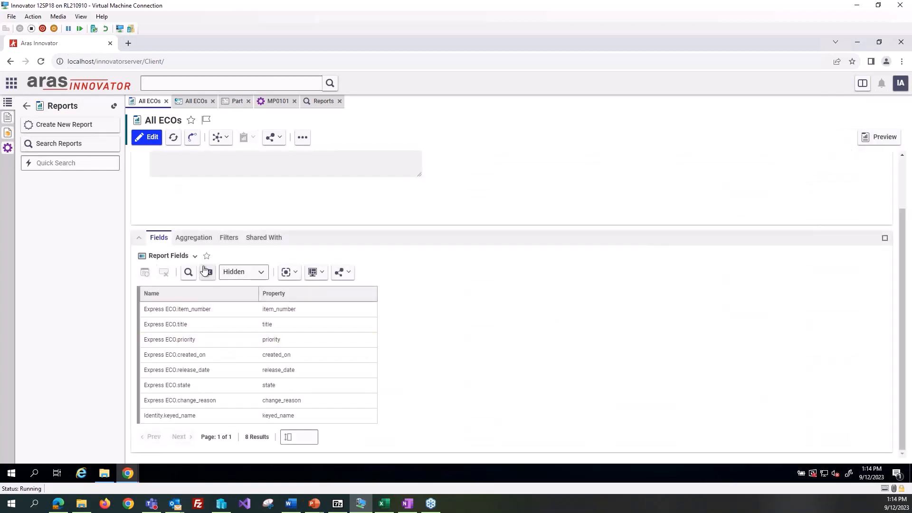
Step: Review the All ECOs report's aggregation, filter and sharing settings, and preview the report again
left_click(194, 237)
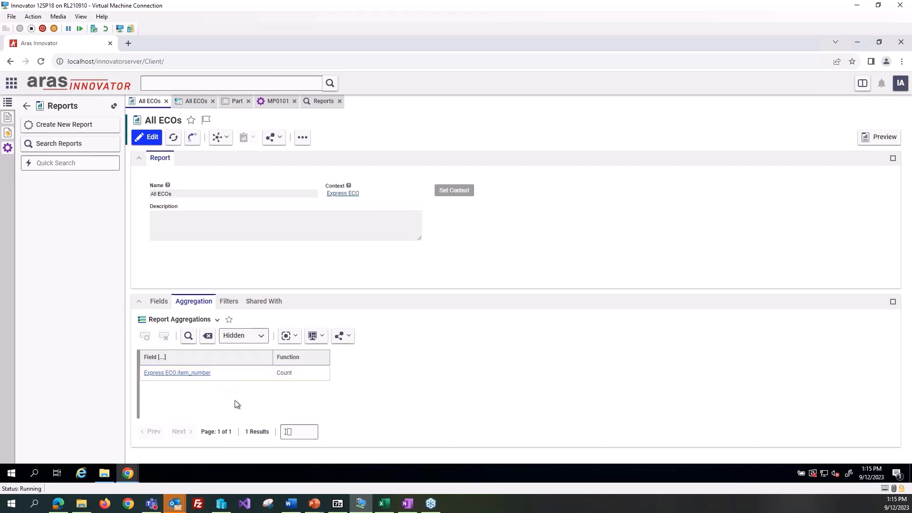
left_click(229, 304)
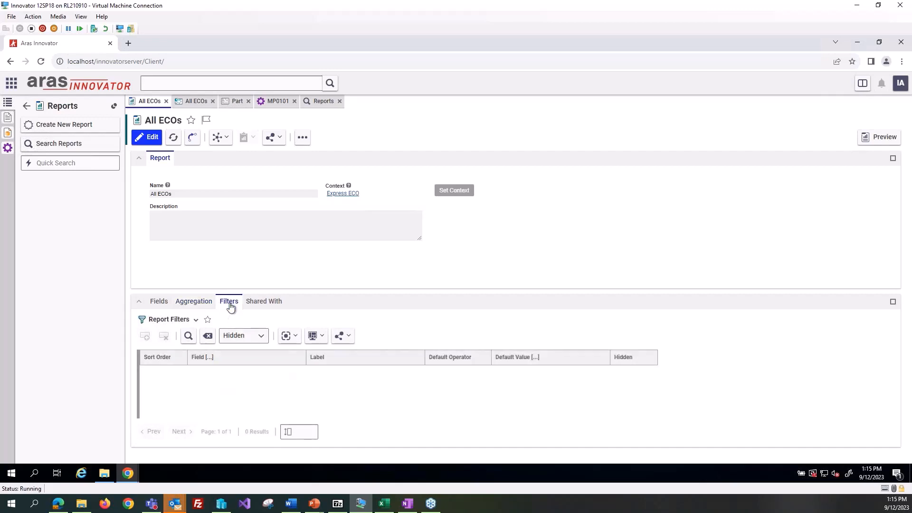
left_click(263, 301)
left_click(229, 301)
left_click(873, 139)
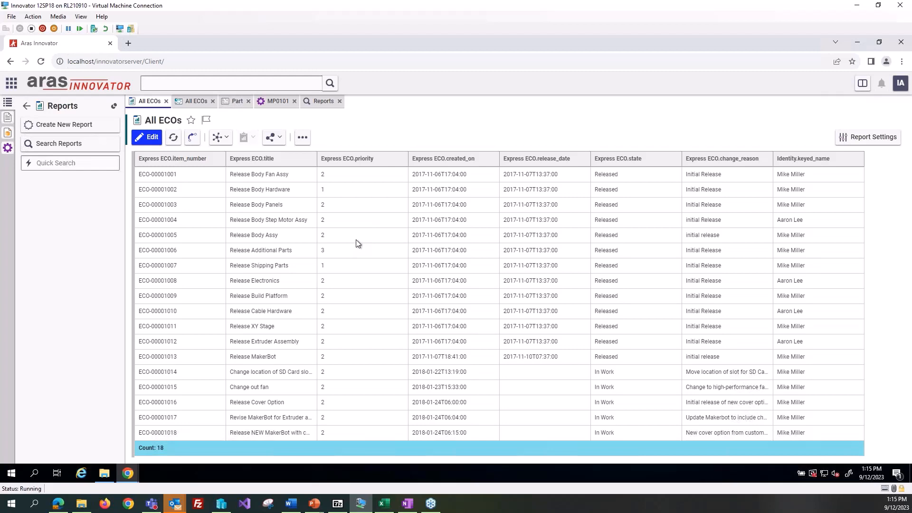
left_click(869, 138)
left_click(865, 138)
Step: Search the existing dashboards and open the All ECOs dashboard
left_click(26, 105)
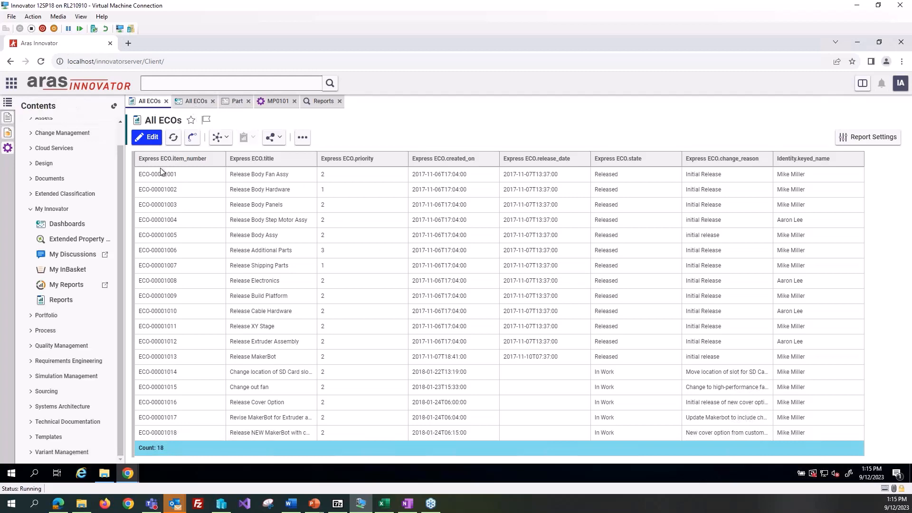
left_click(71, 224)
left_click(26, 105)
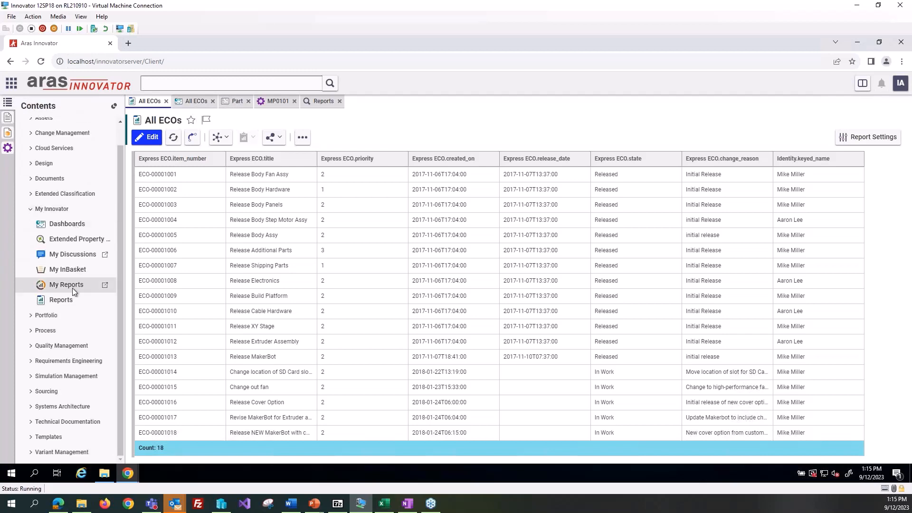
left_click(76, 223)
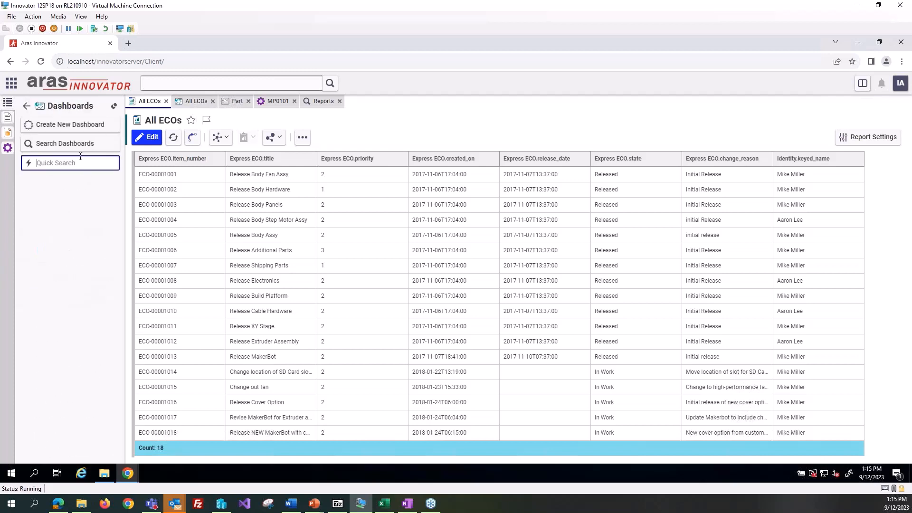
left_click(76, 144)
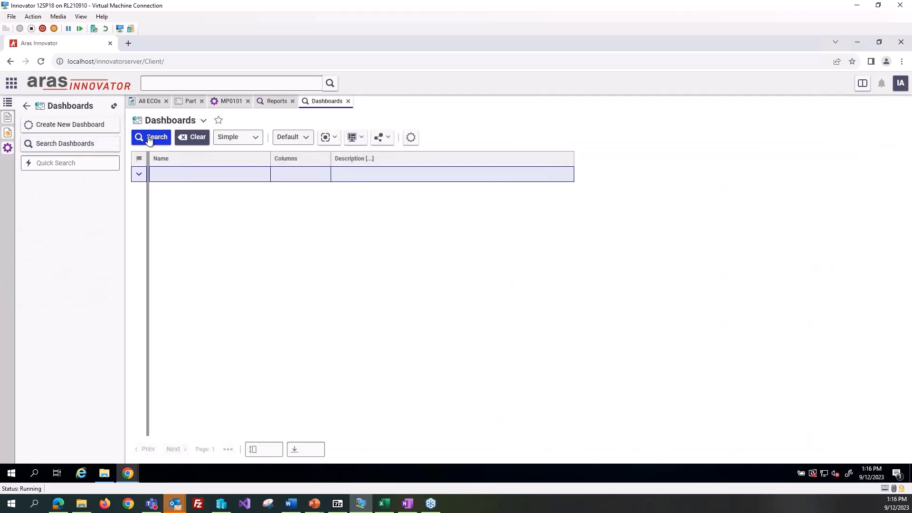
left_click(148, 137)
left_click(233, 195)
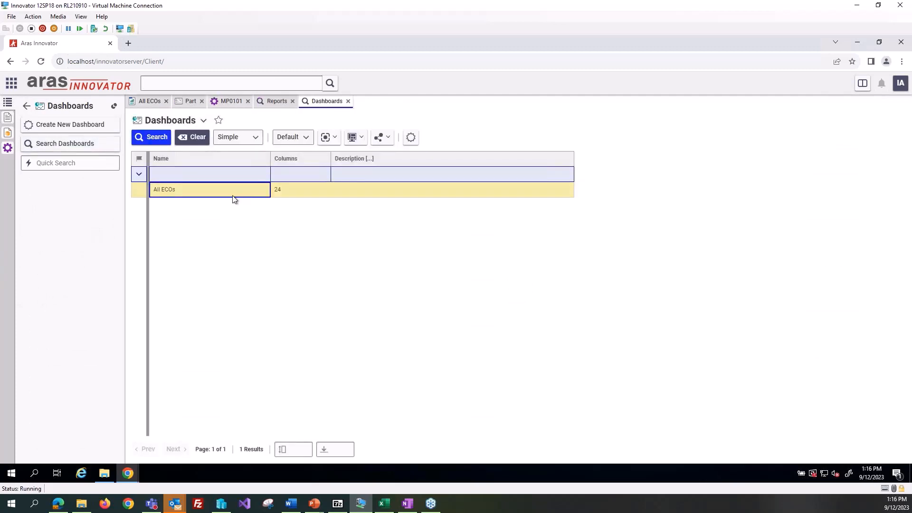
right_click(234, 198)
left_click(249, 202)
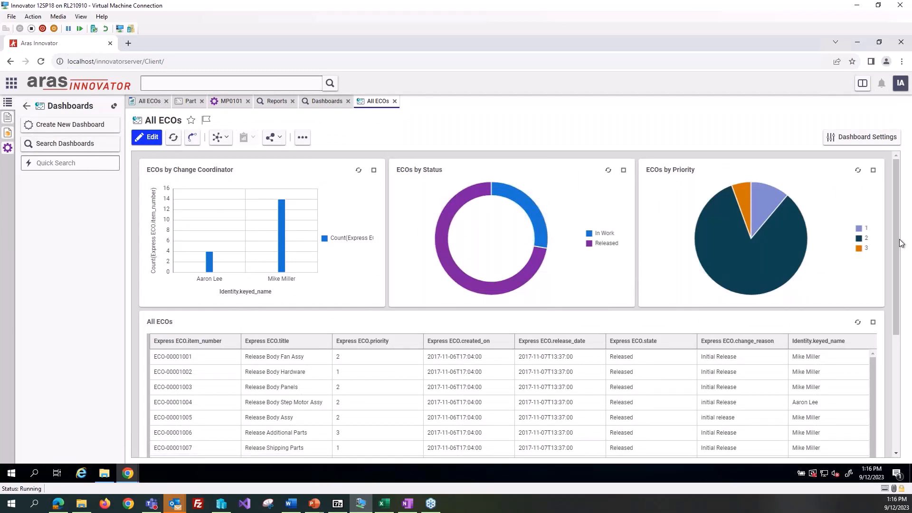
Step: Examine the All ECOs dashboard's charts and table, comparing them with the All ECOs report
left_click_drag(896, 260, 893, 379)
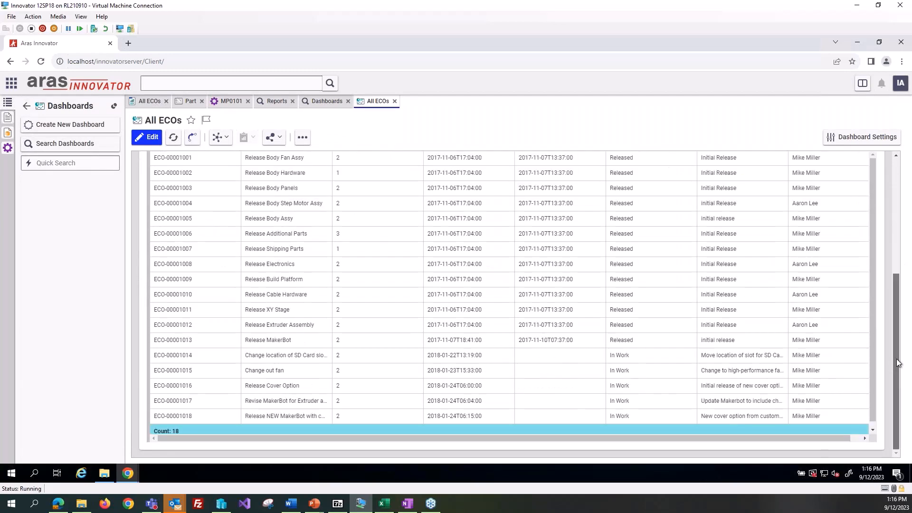
scroll(630, 223, "up", 1)
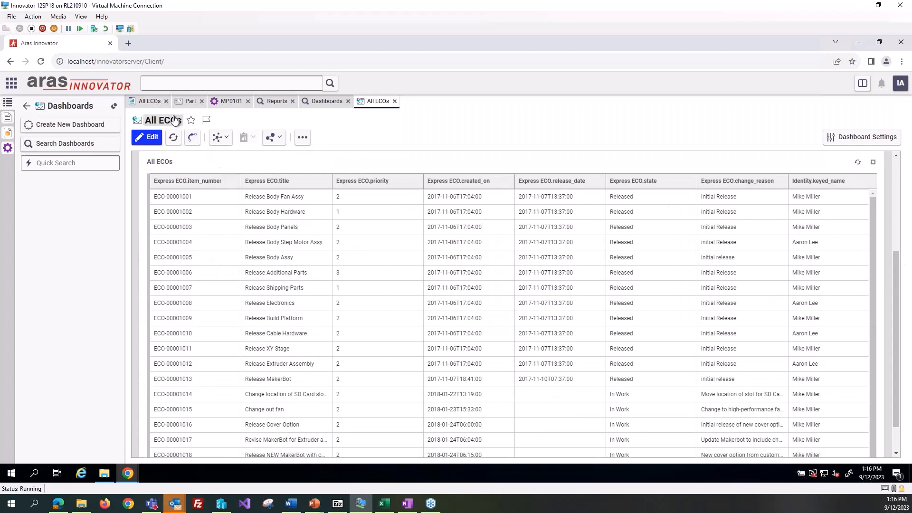
left_click(155, 101)
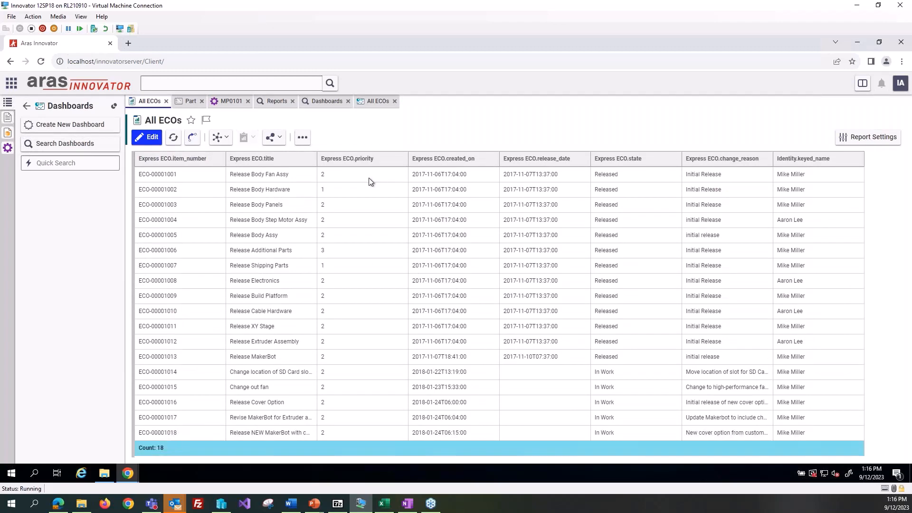
left_click(373, 102)
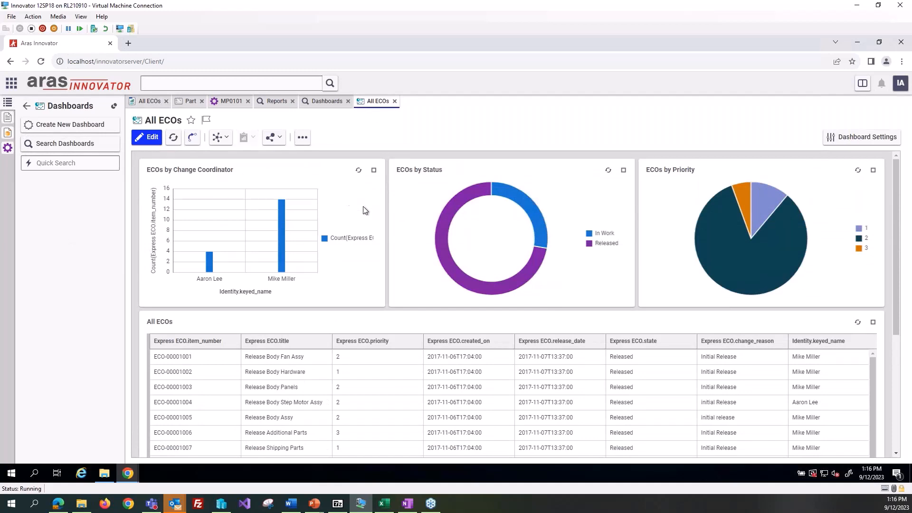
Step: List the available widget templates from the administration configuration items
left_click(26, 105)
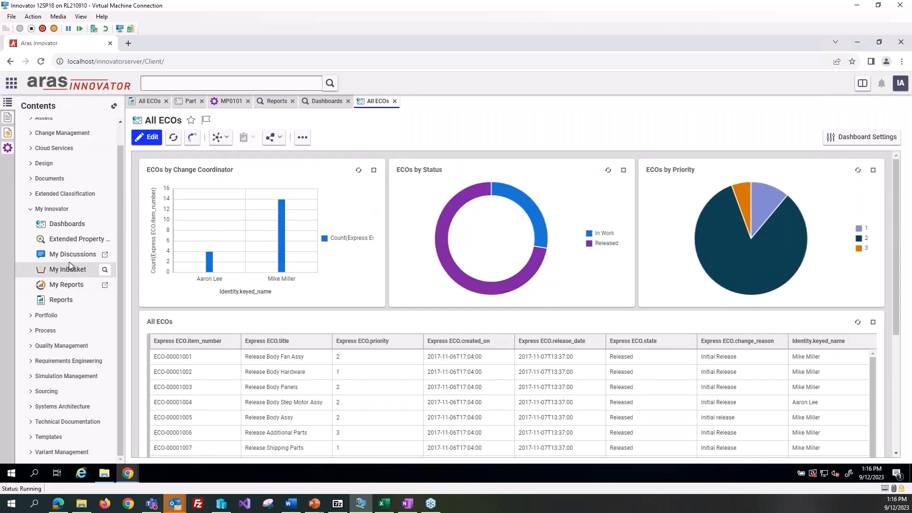
scroll(78, 182, "up", 1)
left_click(30, 125)
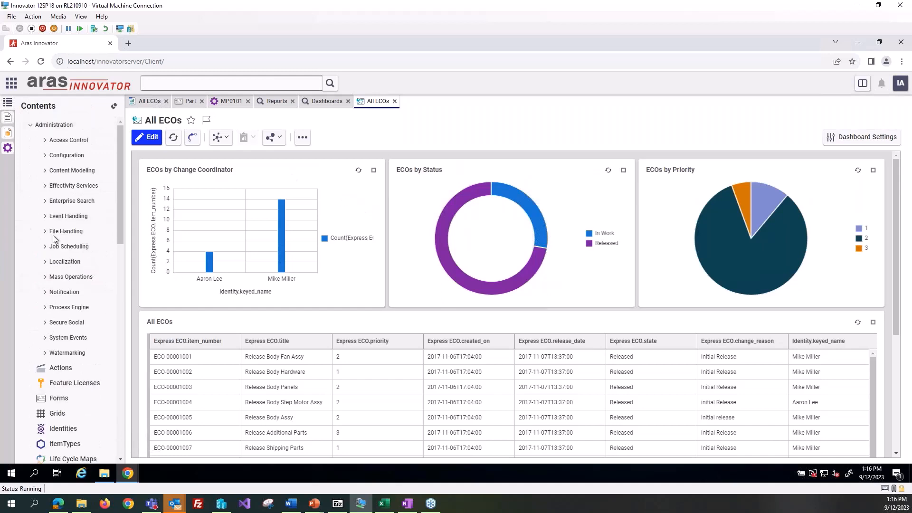
left_click(47, 155)
left_click(71, 337)
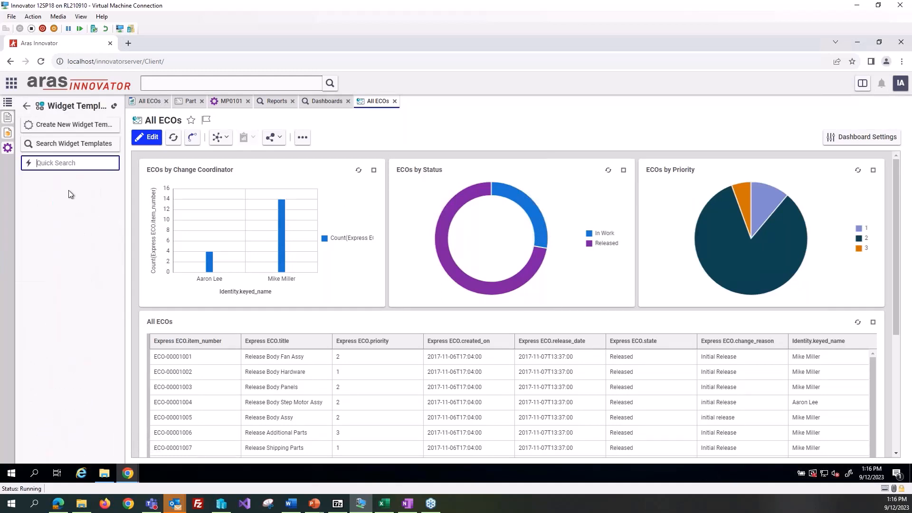
left_click(74, 144)
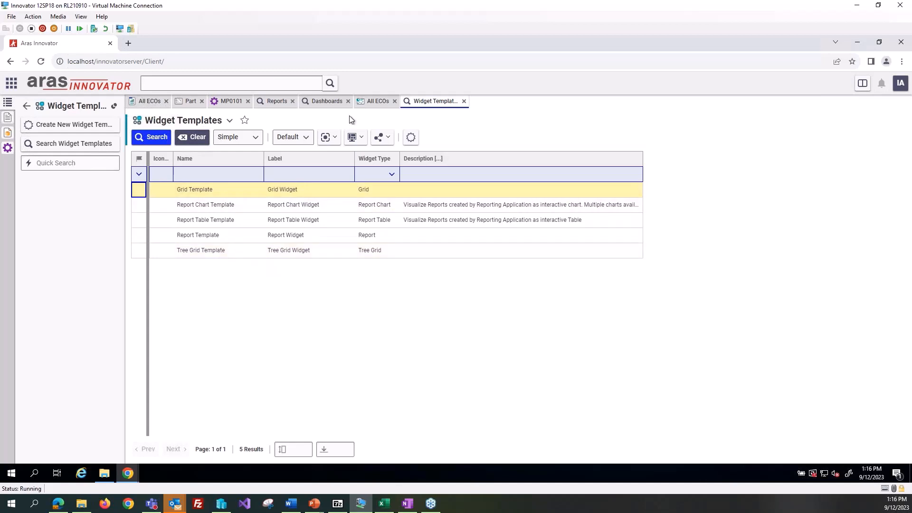
Step: Return to the All ECOs dashboard and open it for editing
left_click(376, 101)
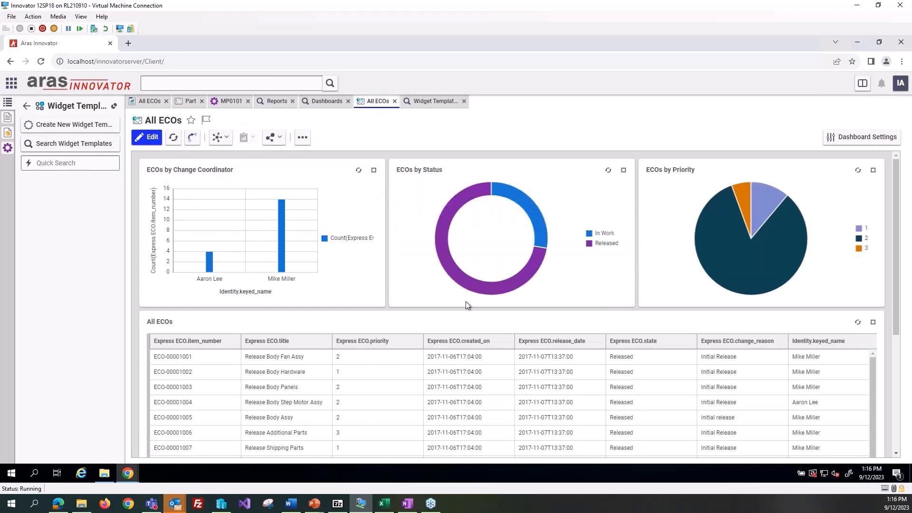
scroll(465, 301, "down", 3)
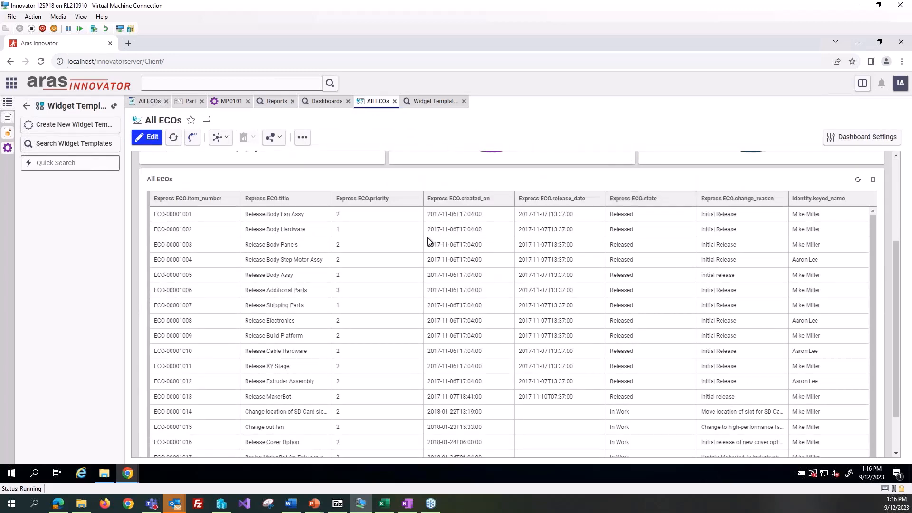
scroll(418, 229, "up", 3)
left_click(147, 136)
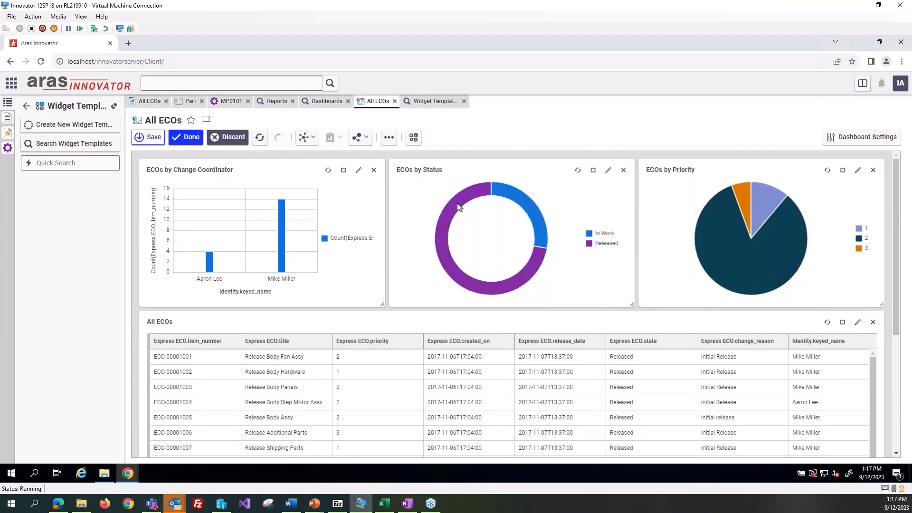
Step: Display the ECOs by Change Coordinator widget as a Bar Chart
left_click(358, 170)
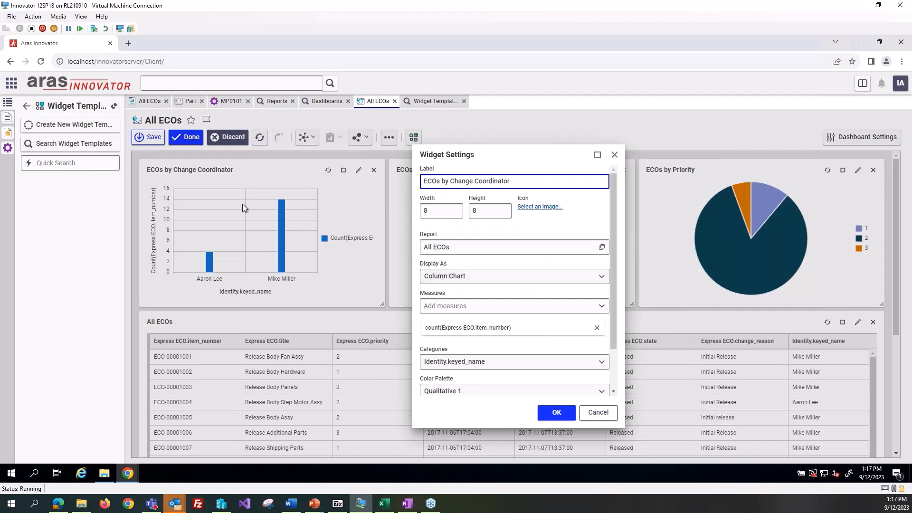
left_click(499, 276)
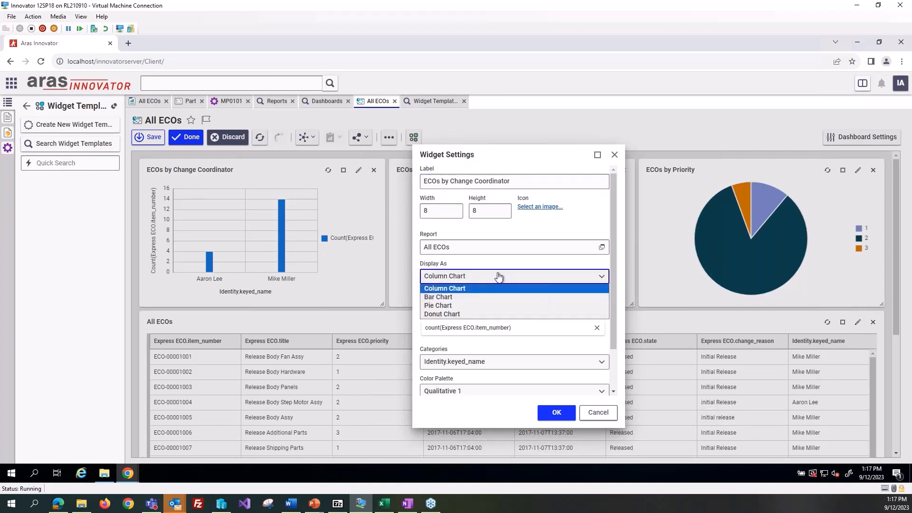
left_click(474, 298)
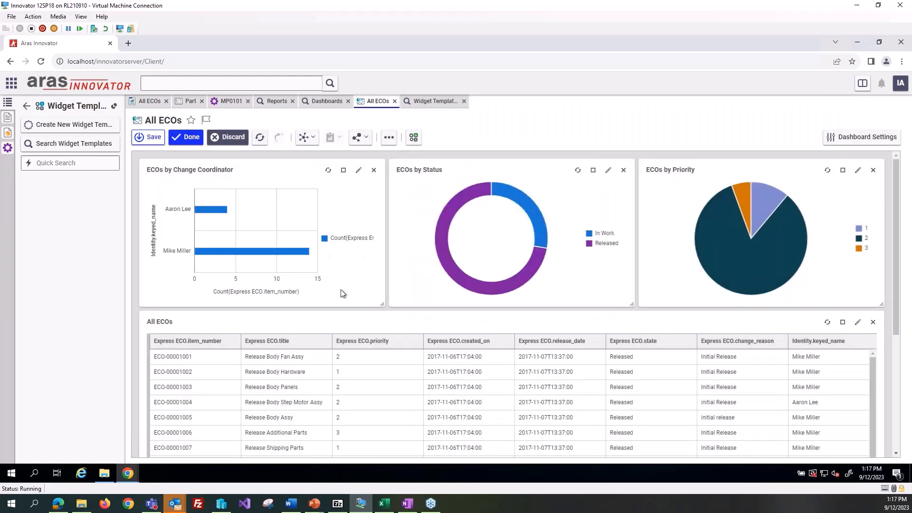
Step: Change the ECOs by Change Coordinator widget's display type to Pie Chart
left_click(359, 170)
left_click(488, 276)
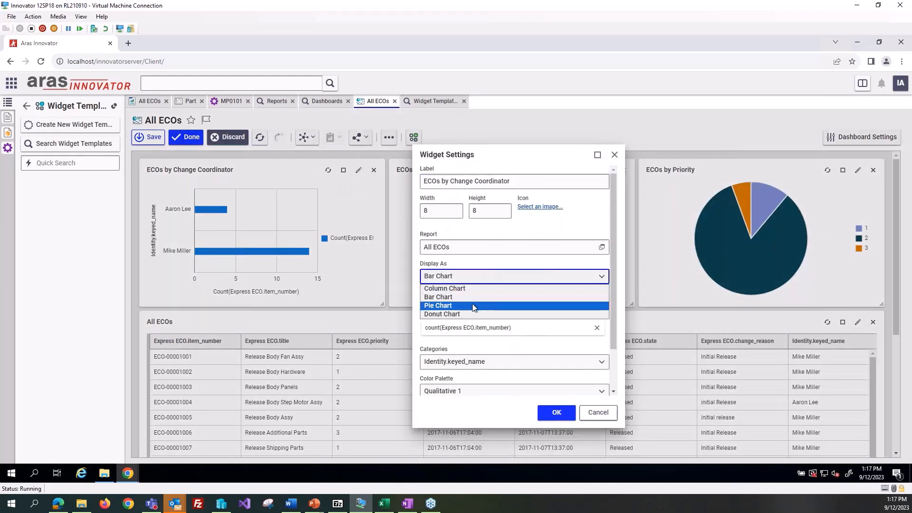
left_click(478, 306)
left_click(556, 412)
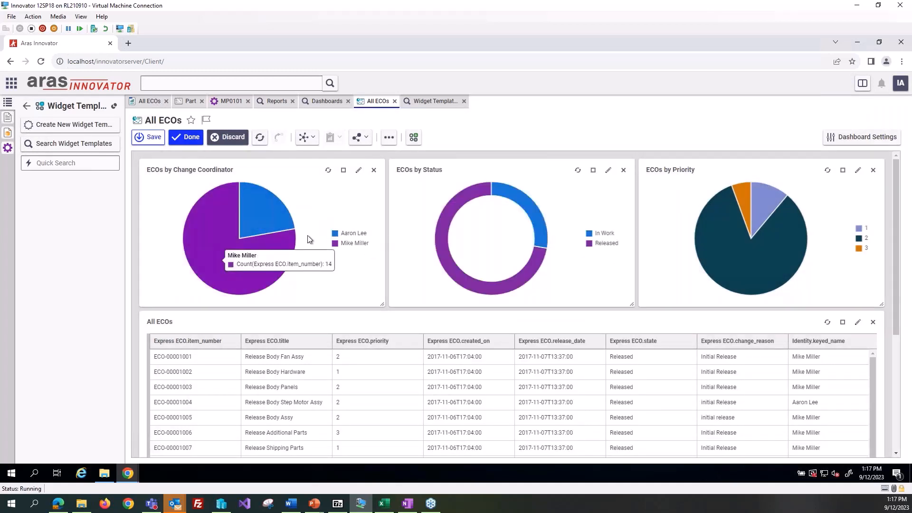
Step: Set the ECOs by Change Coordinator widget back to a Column Chart
left_click(359, 170)
left_click(463, 279)
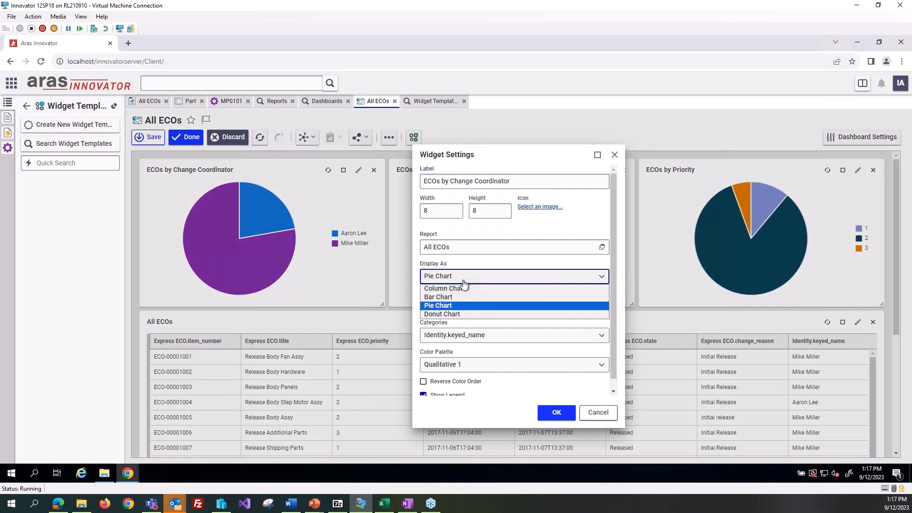
left_click(462, 288)
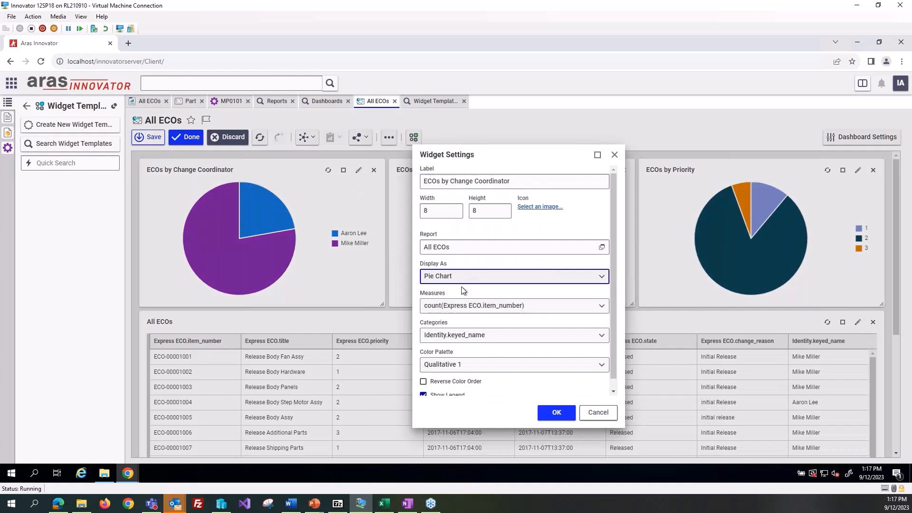
left_click(565, 413)
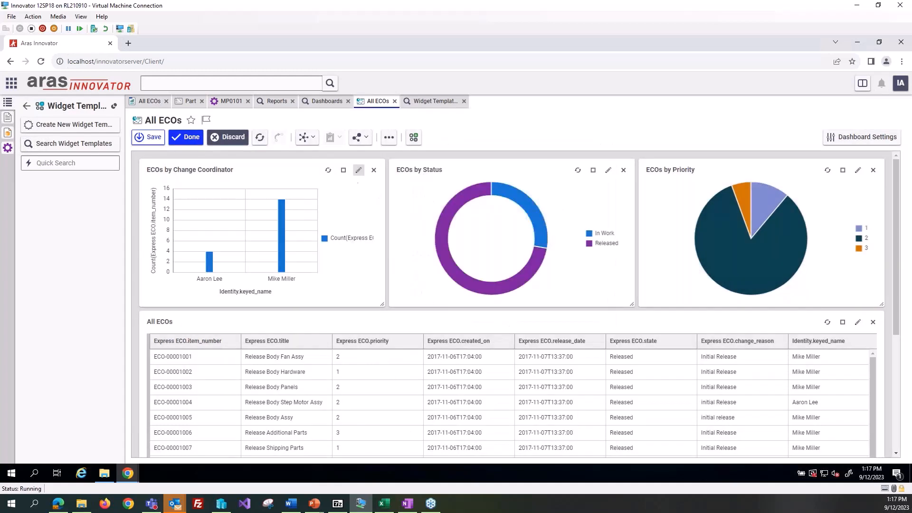
Step: Set the category of the ECOs by Change Coordinator chart widget to Express ECO.change_reason
left_click(358, 170)
scroll(468, 345, "down", 3)
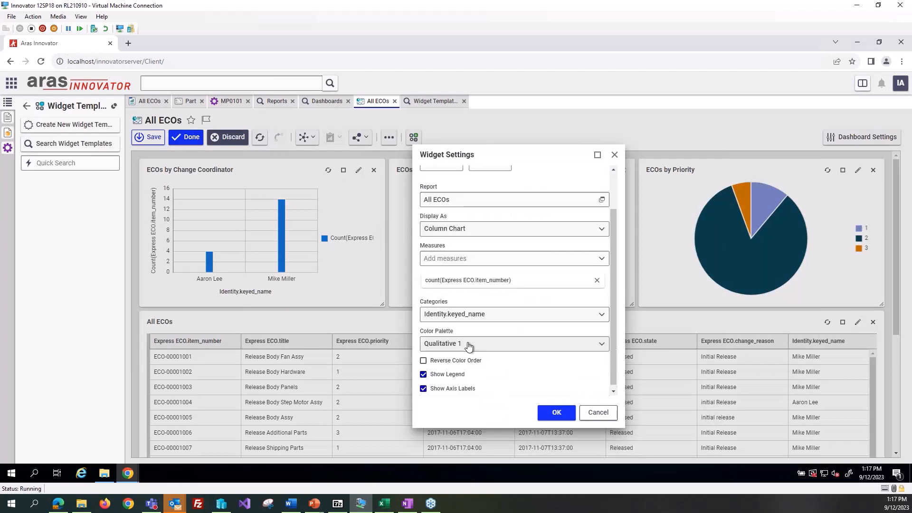
left_click(474, 319)
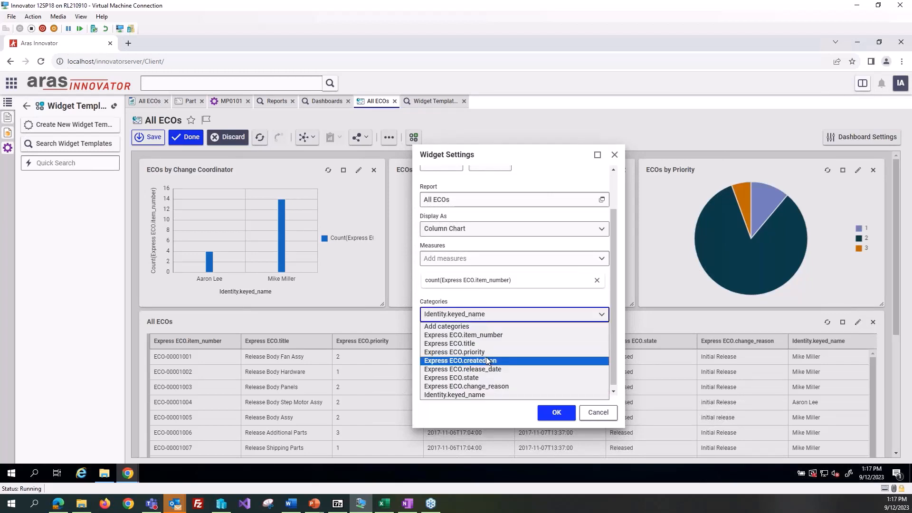
left_click(476, 386)
left_click(554, 412)
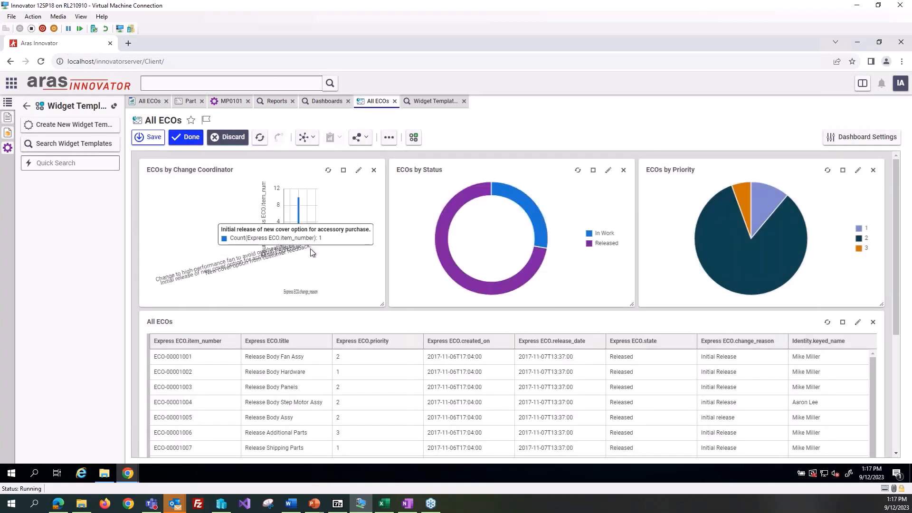
Step: Set the ECOs by Change Coordinator widget's category back to Identity.keyed_name
left_click(359, 170)
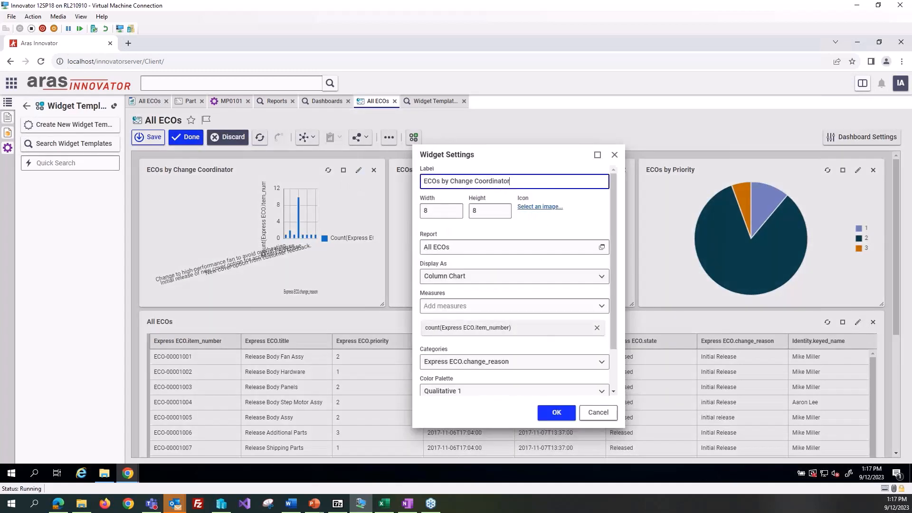
left_click(500, 361)
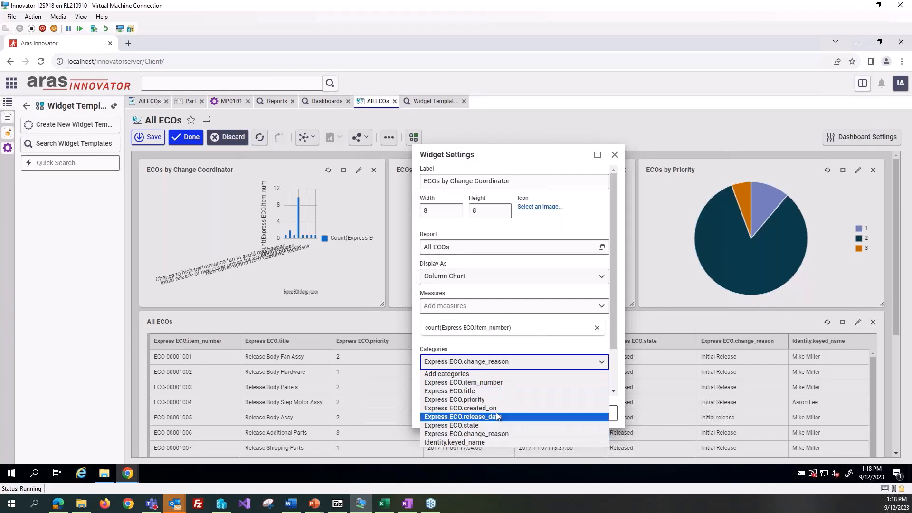
left_click(503, 442)
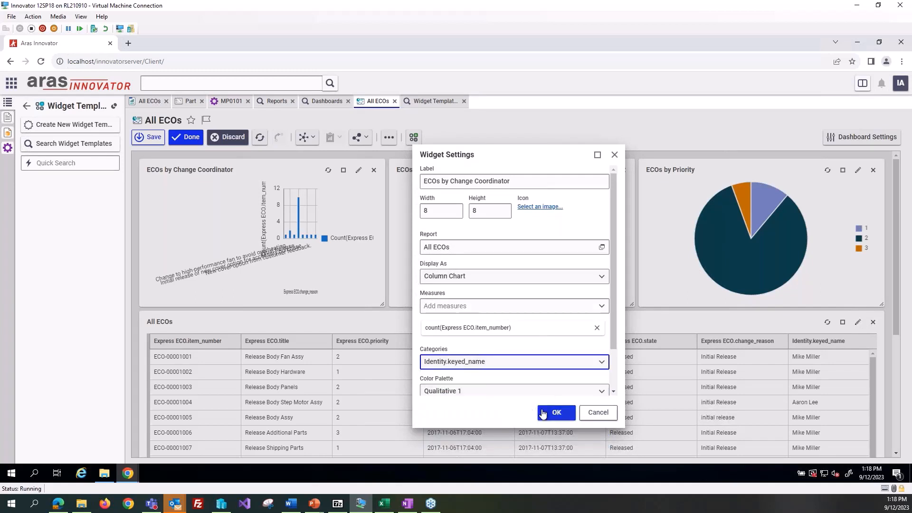
left_click(542, 413)
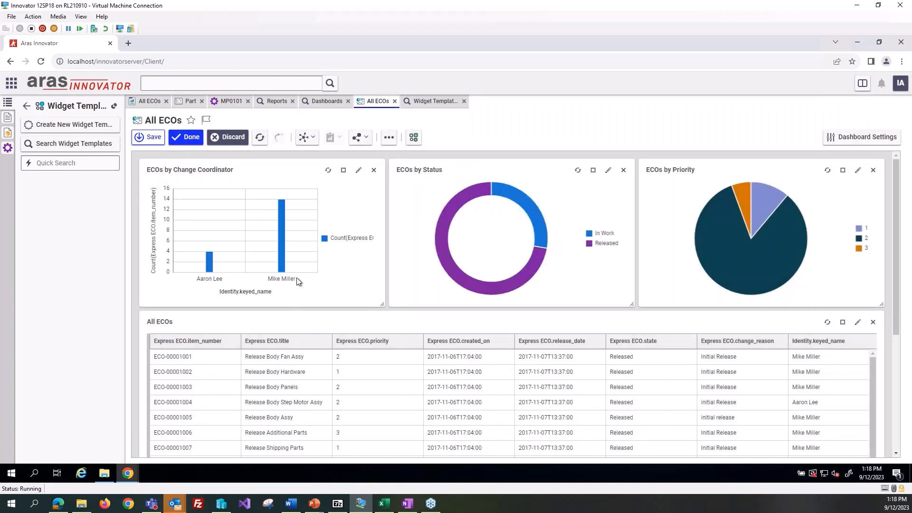
Step: Search the available widget templates and add a Grid Widget to the All ECOs dashboard
scroll(423, 309, "down", 4)
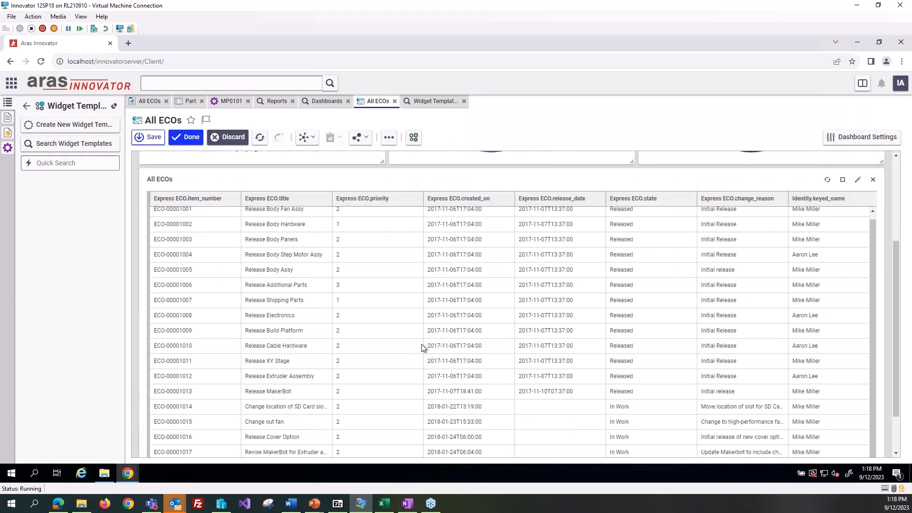
scroll(421, 344, "up", 4)
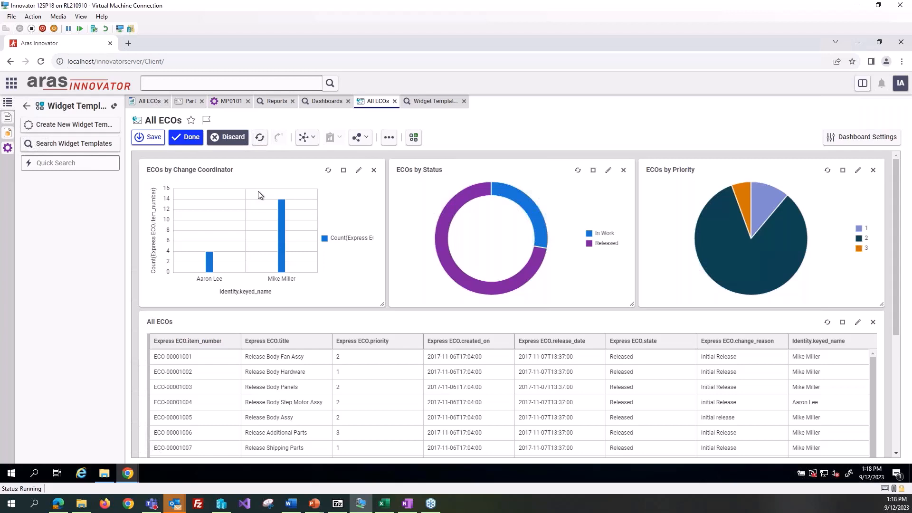
left_click(414, 141)
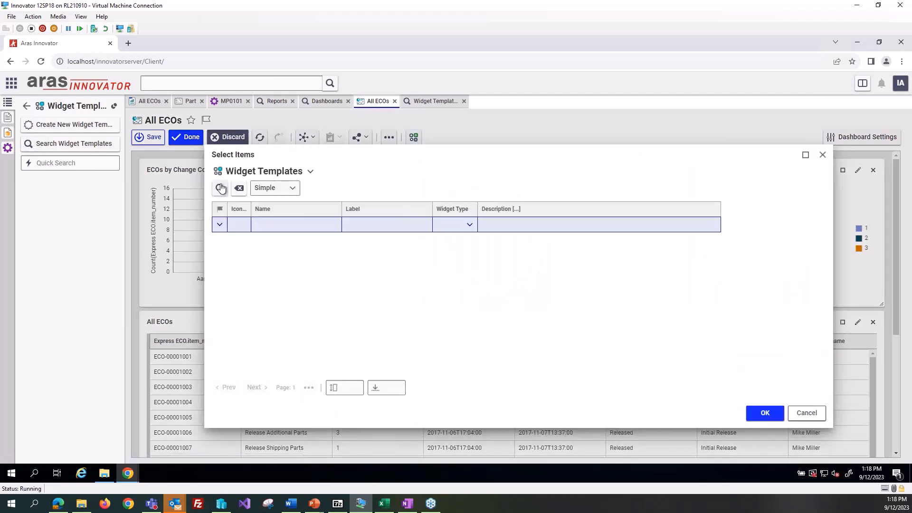
left_click(221, 188)
double_click(299, 236)
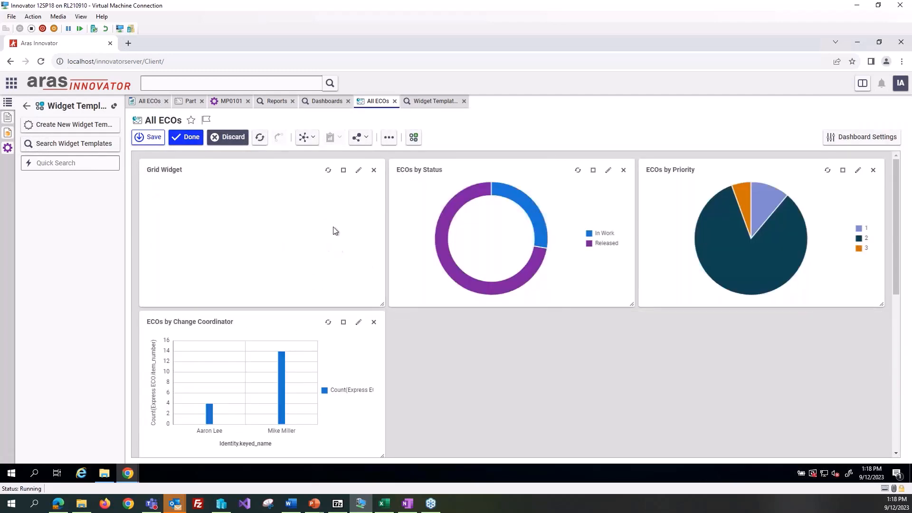
Step: View the Grid Widget's settings without changing them, and remove the widget from the dashboard
left_click(359, 170)
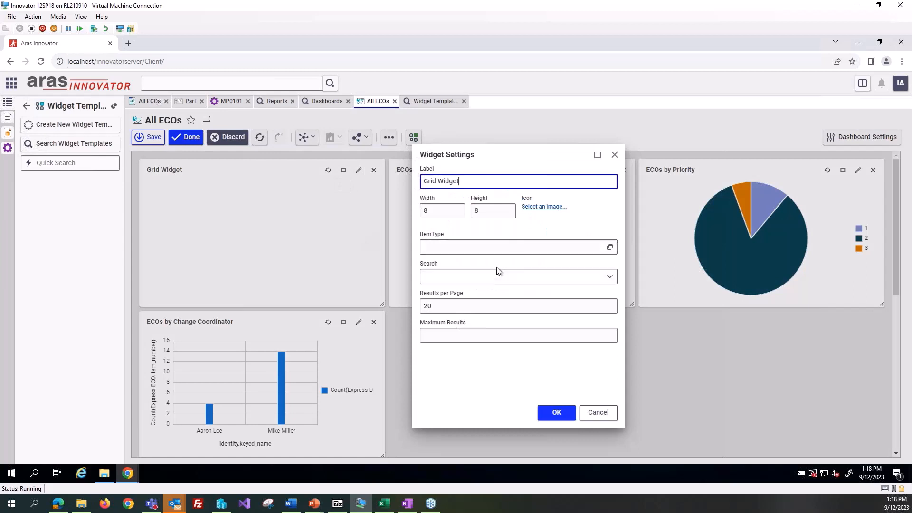
left_click(598, 412)
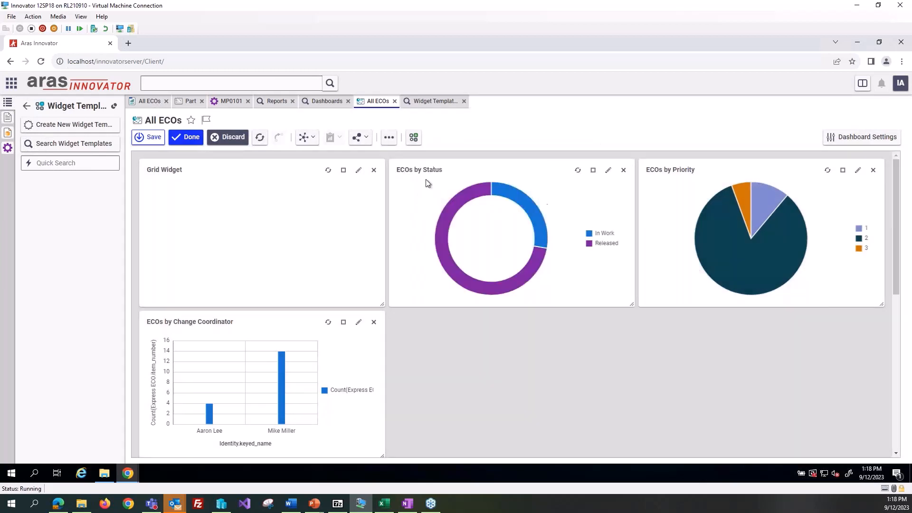
left_click(374, 170)
left_click(525, 311)
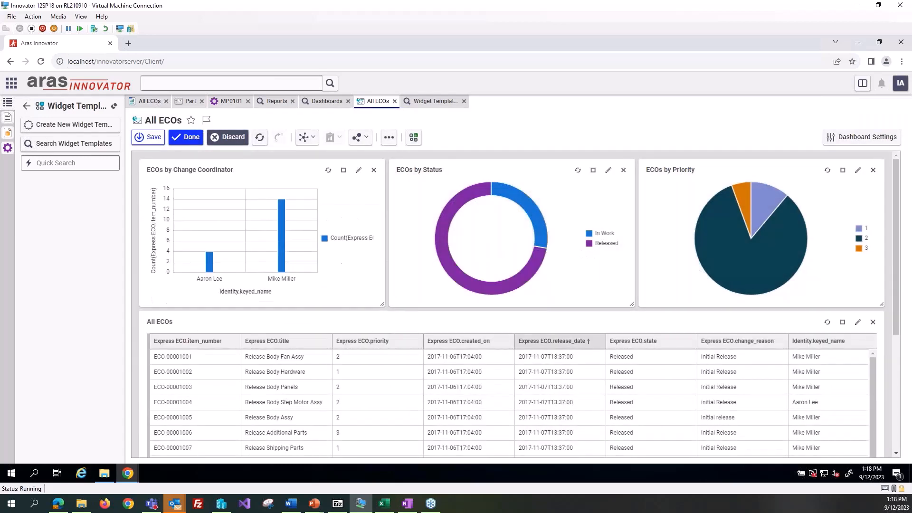
Step: Review the All ECOs grid and save the dashboard, finishing its editing
scroll(438, 277, "down", 4)
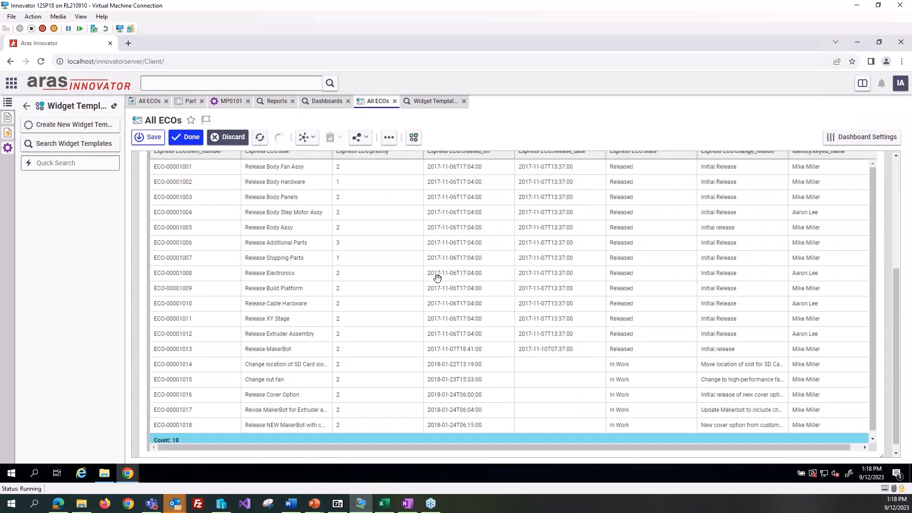
scroll(437, 278, "up", 4)
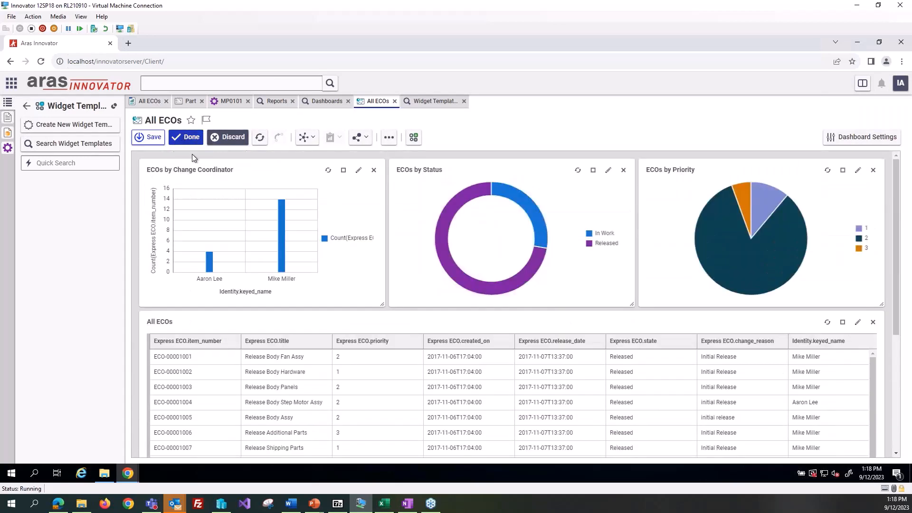
left_click(186, 137)
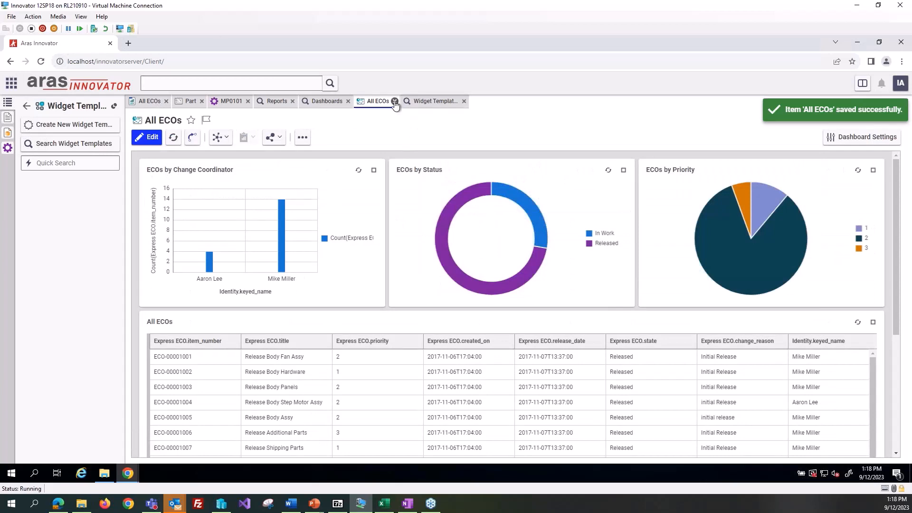
Step: Close the All ECOs dashboard and report, along with the Widget Templates, Dashboards and Reports searches
left_click(395, 102)
left_click(417, 102)
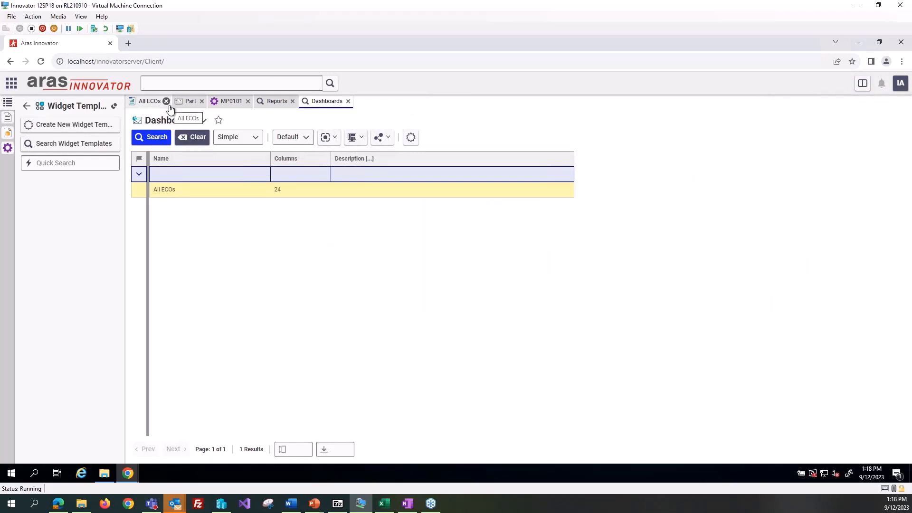
left_click(166, 102)
left_click(301, 101)
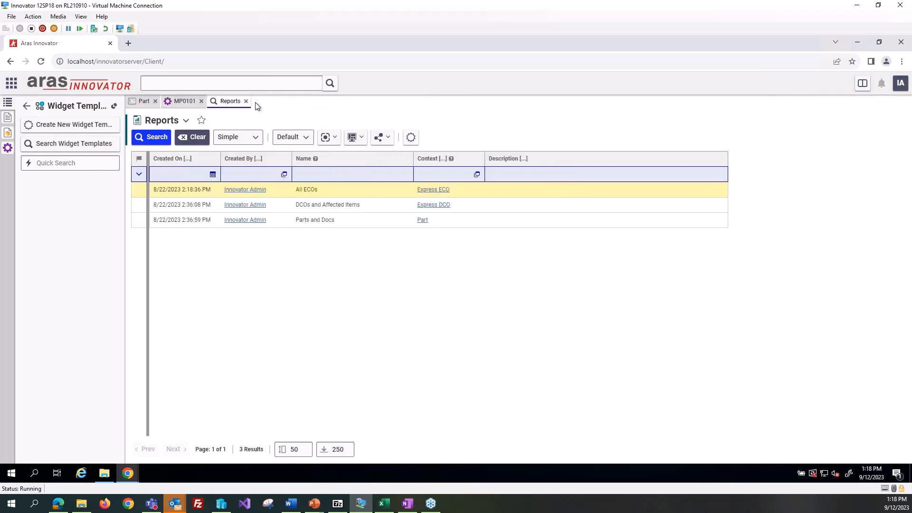
left_click(246, 101)
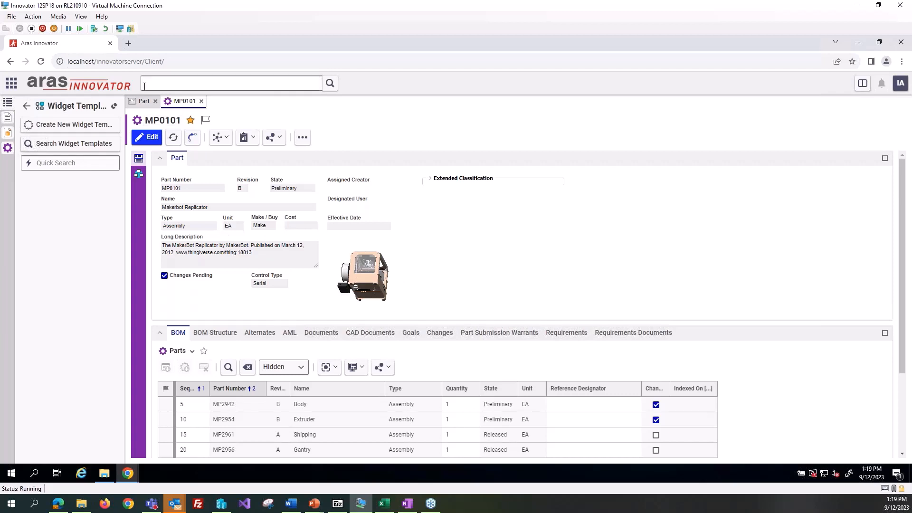
Step: Open the Part form for editing and select its Long Description field
left_click(144, 101)
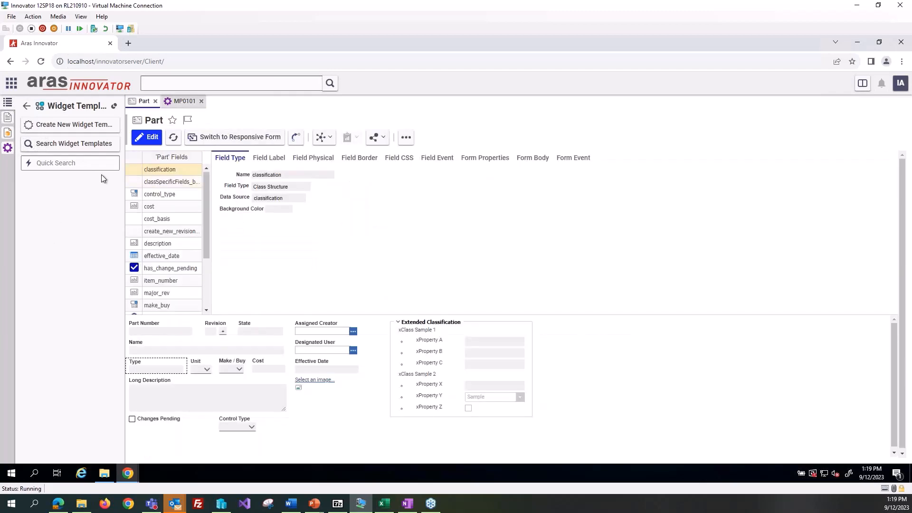
left_click(148, 138)
left_click(180, 405)
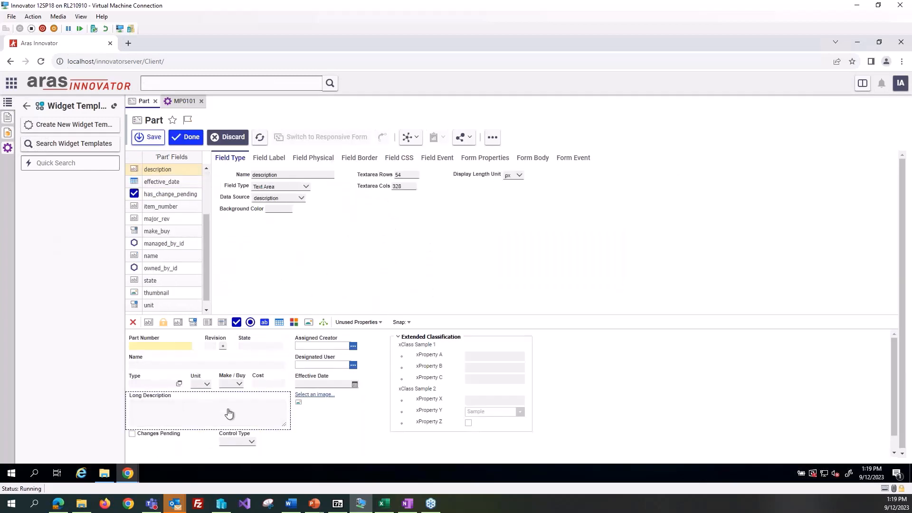
Step: Examine the Long Description field's type, label and physical settings, and discard the form edit
left_click(308, 158)
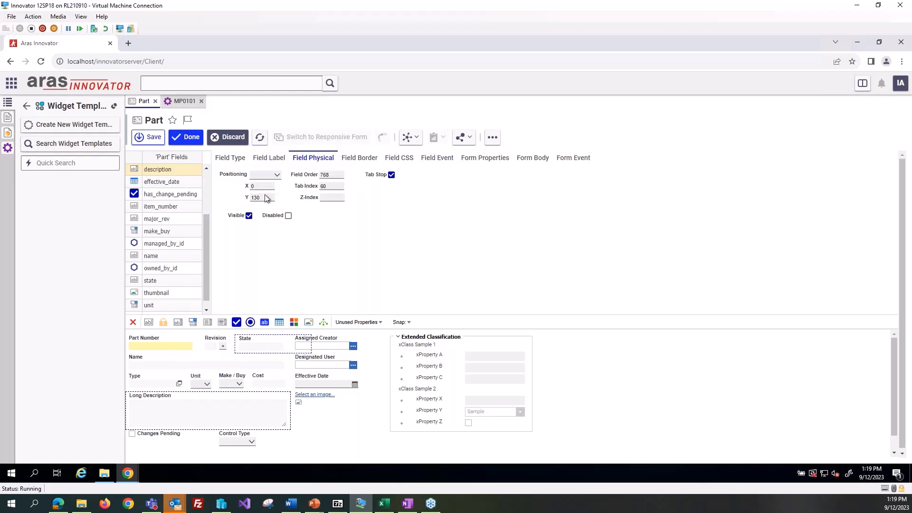
left_click(280, 162)
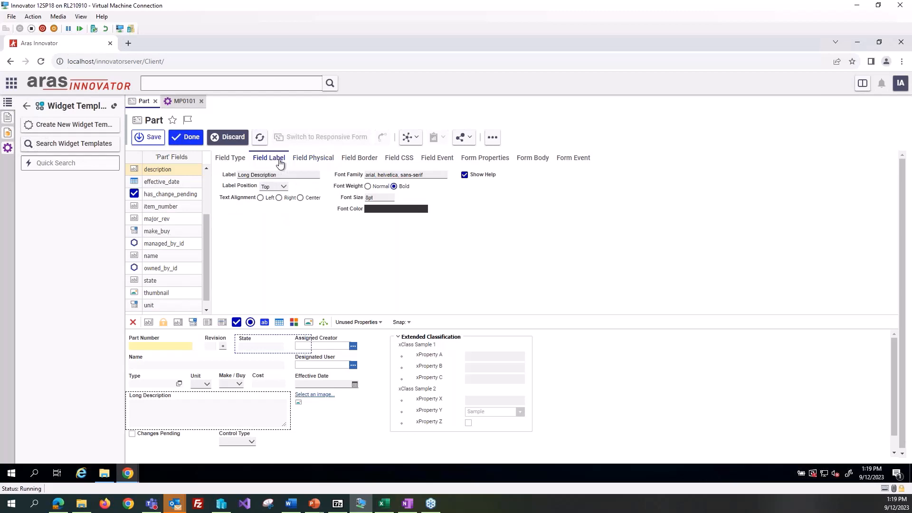
left_click(231, 158)
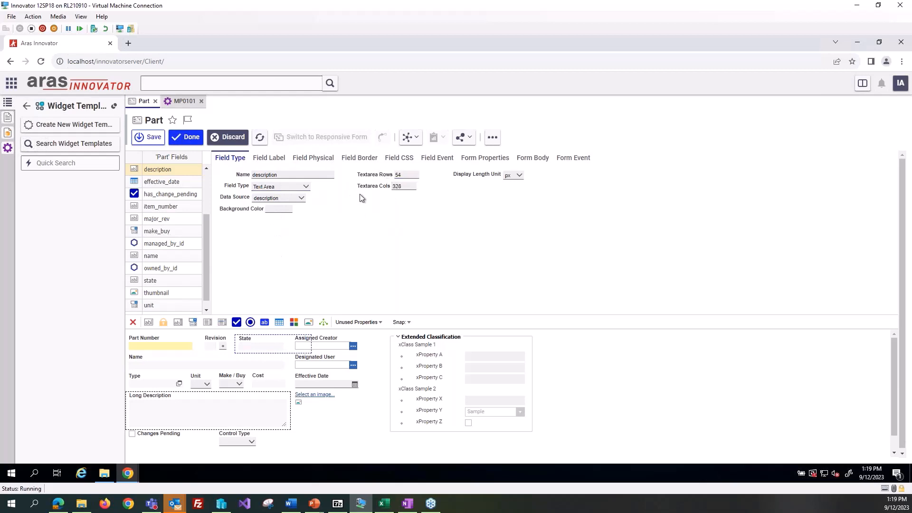
left_click(402, 175)
left_click(296, 162)
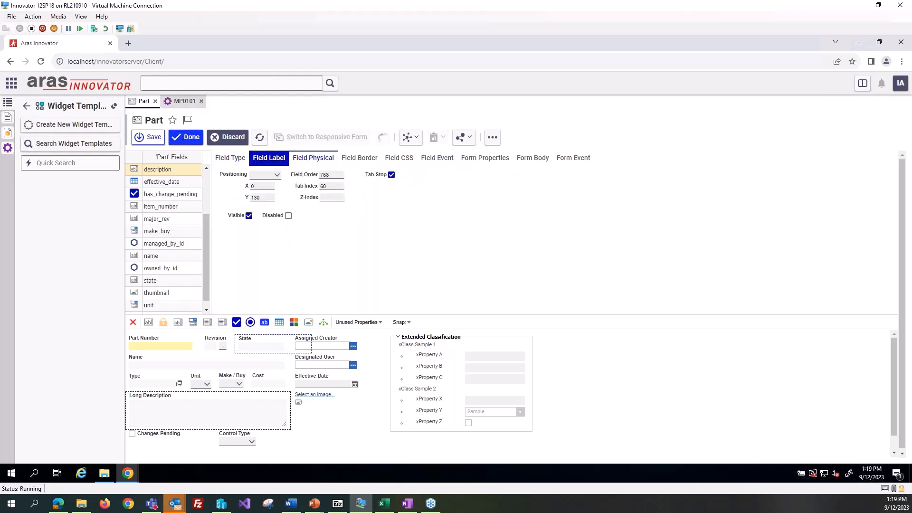
left_click(324, 198)
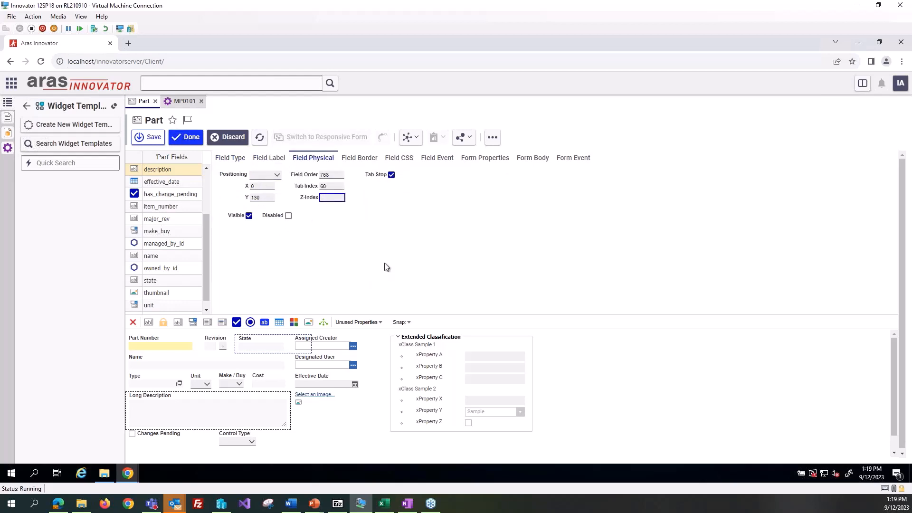
left_click(226, 138)
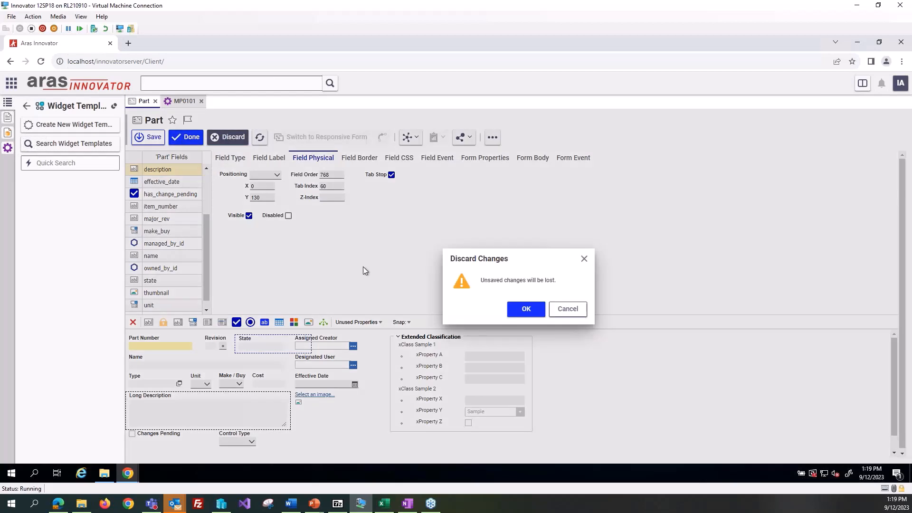
left_click(526, 309)
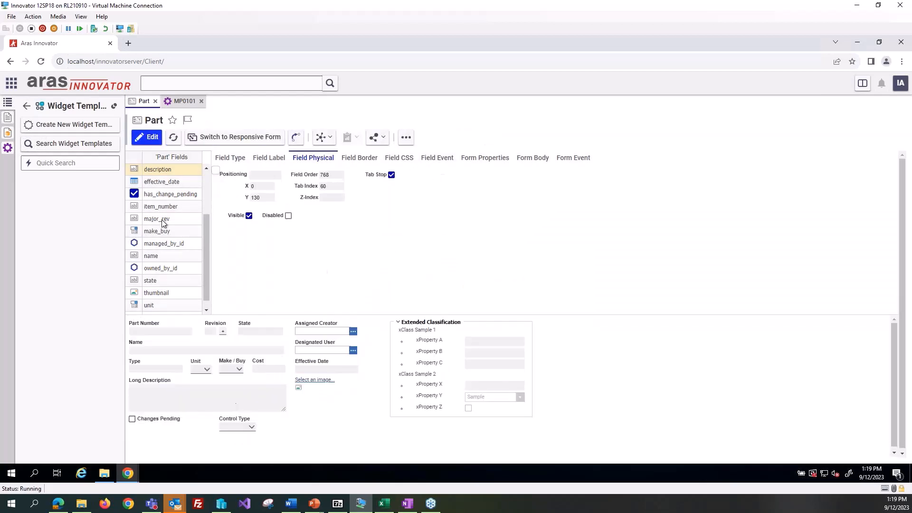
Step: Reopen the Part form for editing, examine the description field's border, CSS, event, label and type settings, and discard the edit
left_click(150, 143)
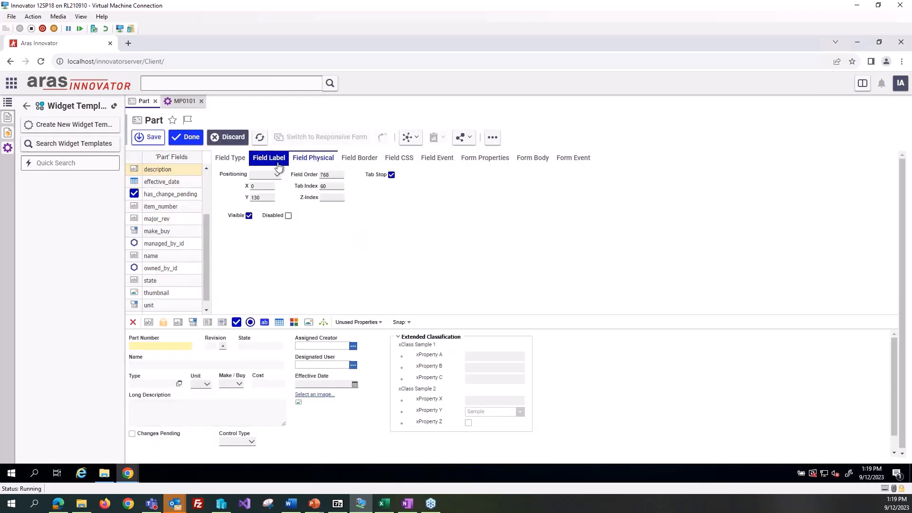
left_click(359, 158)
left_click(398, 158)
left_click(436, 158)
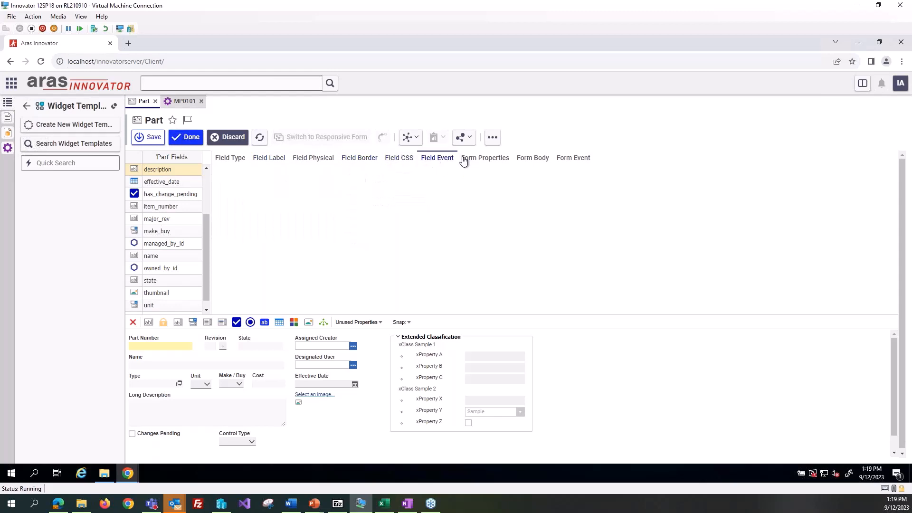
left_click(276, 159)
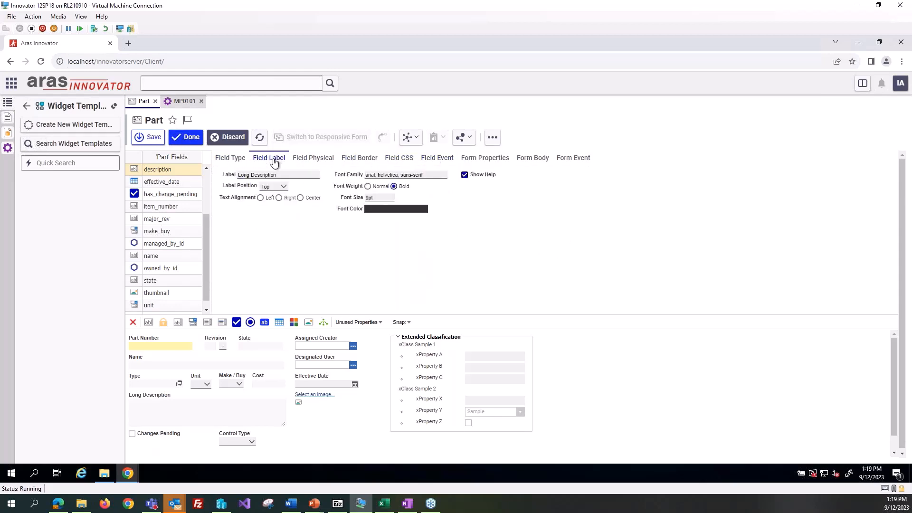
left_click(229, 157)
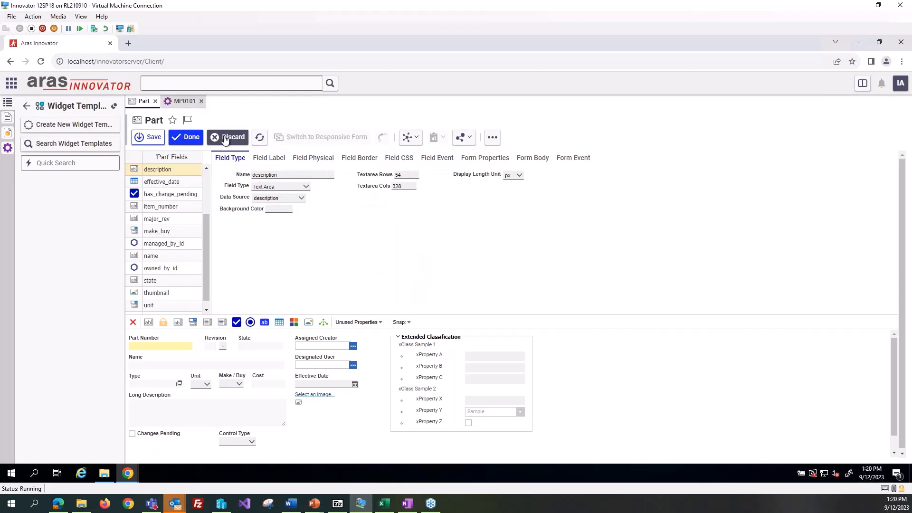
left_click(225, 137)
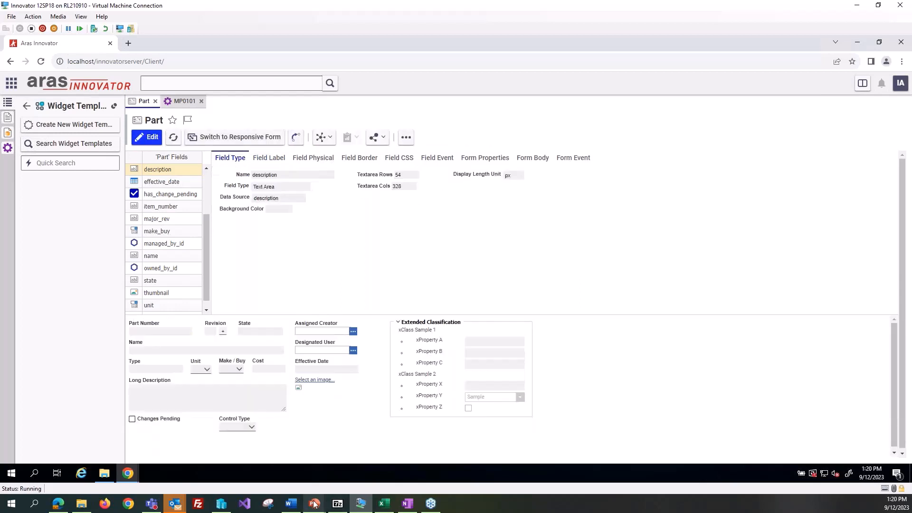
Step: Switch to the PowerPoint slide show and go back from the Questions slide to the Responsive Form Example slide
mouse_move(315, 503)
left_click(317, 427)
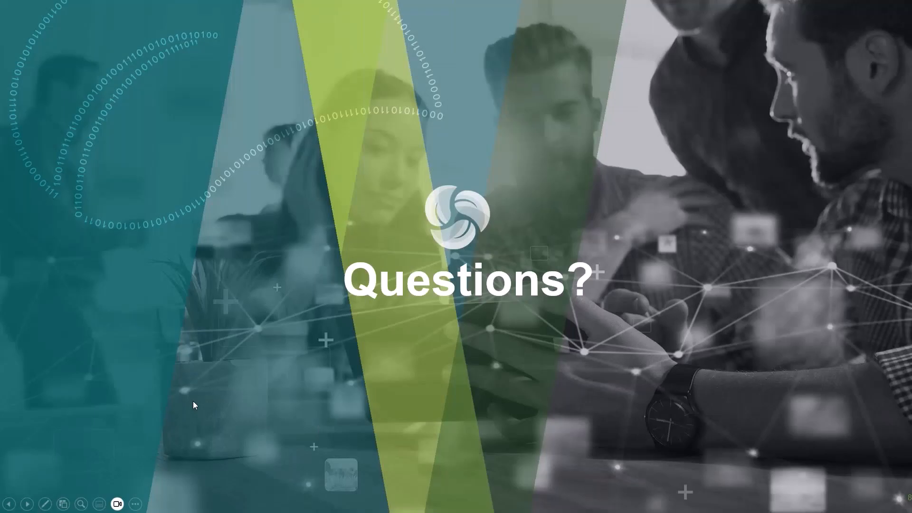
left_click(9, 505)
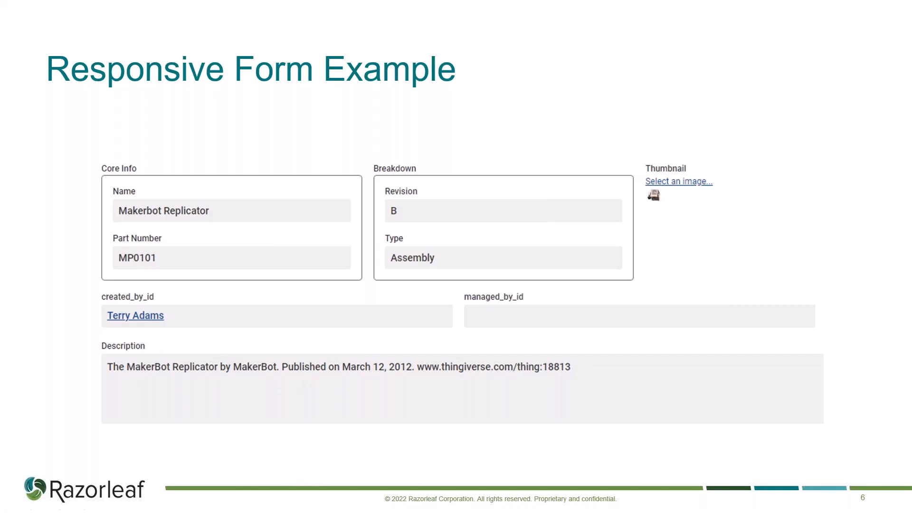
Step: Switch to Aras Innovator, preview the Part form's responsive version, and compare it with part MP0101's current form
key("alt+Tab")
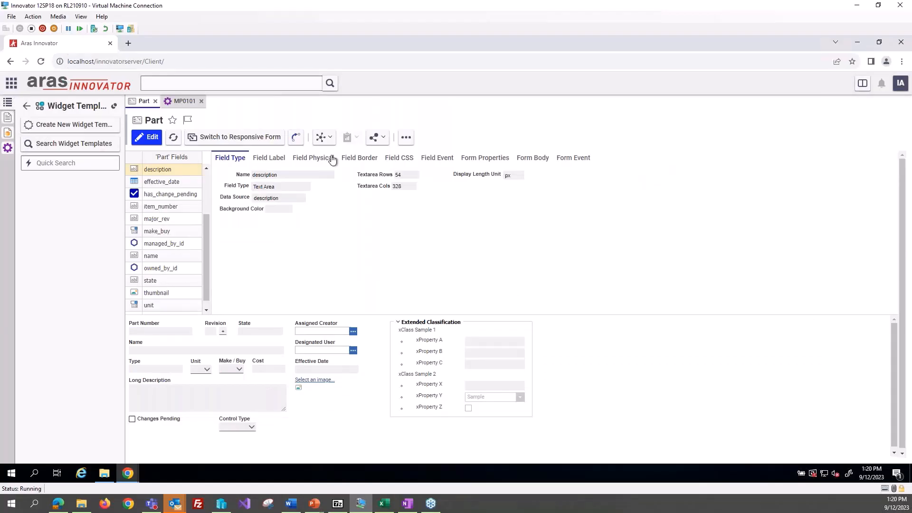
left_click(223, 142)
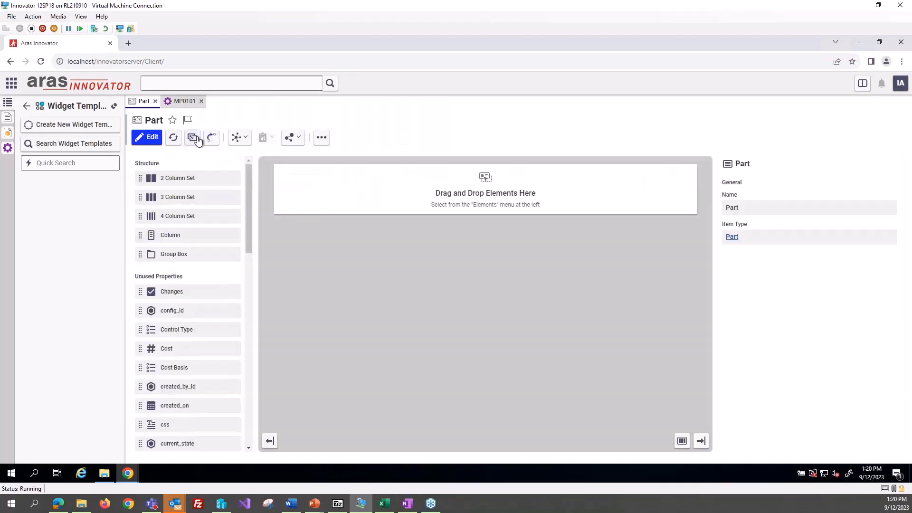
left_click(194, 139)
left_click(182, 103)
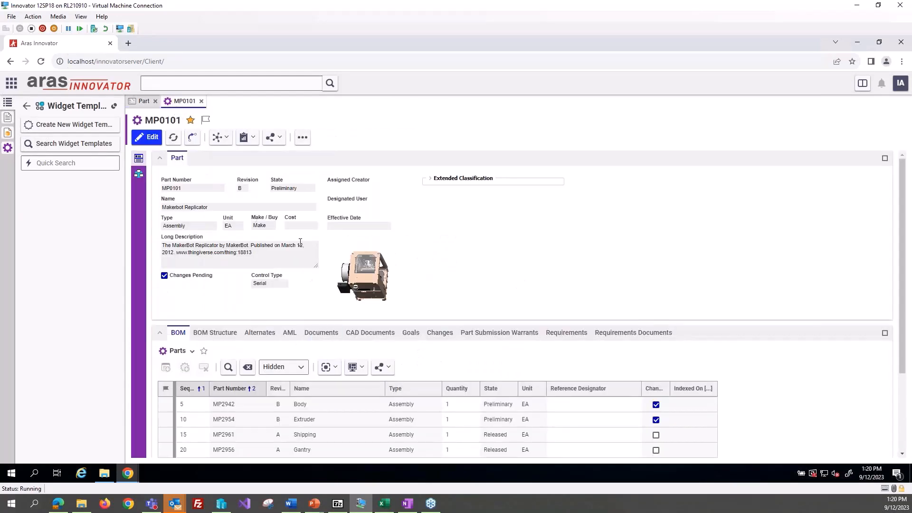
left_click(142, 102)
Step: Open the responsive Part form for editing, consult the Responsive Form Example slide in PowerPoint, and add a 3 Column Set to the empty layout
left_click(219, 138)
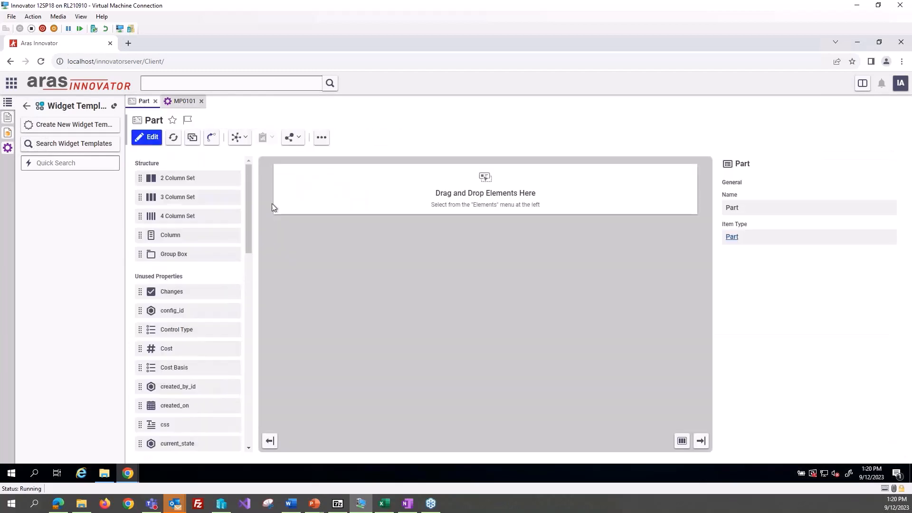
left_click(147, 137)
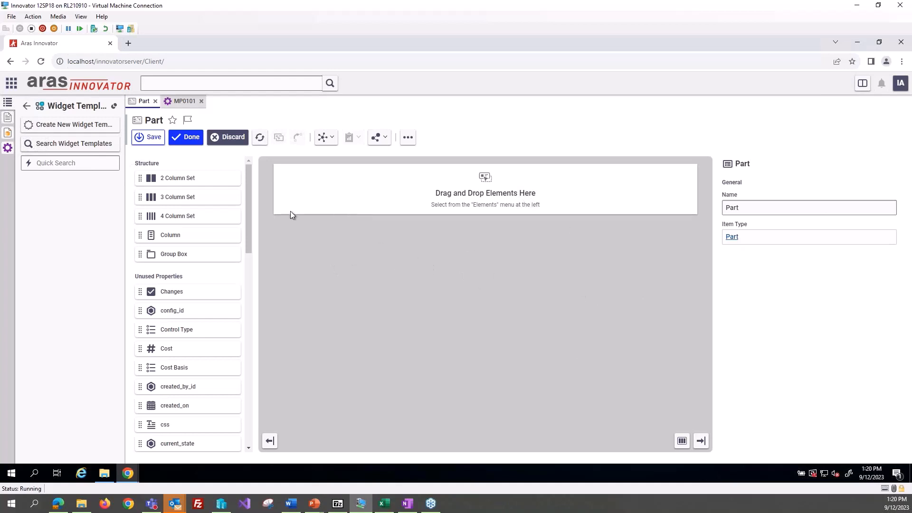
left_click_drag(247, 209, 281, 175)
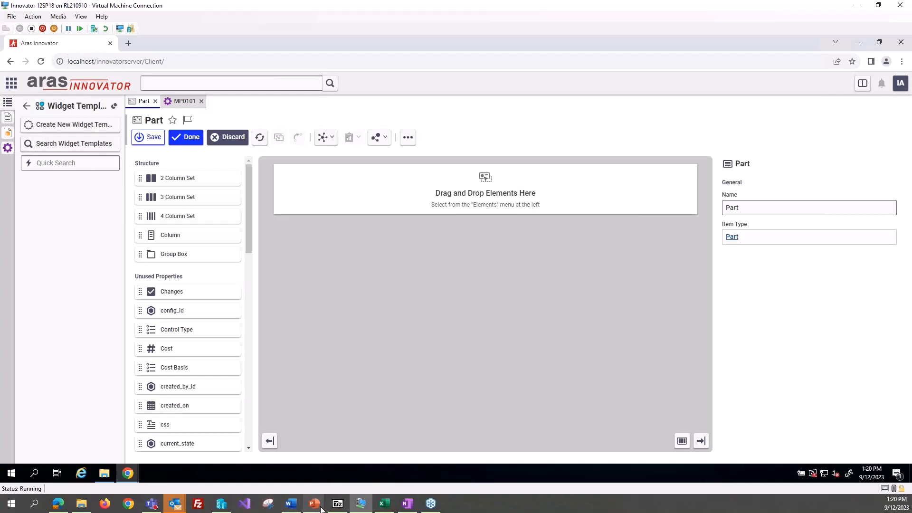
mouse_move(309, 507)
left_click(358, 479)
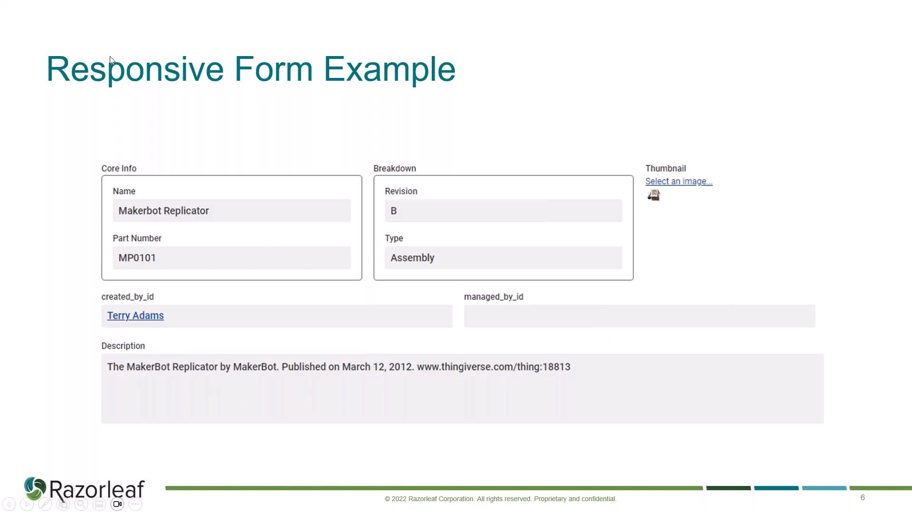
key("alt+Tab")
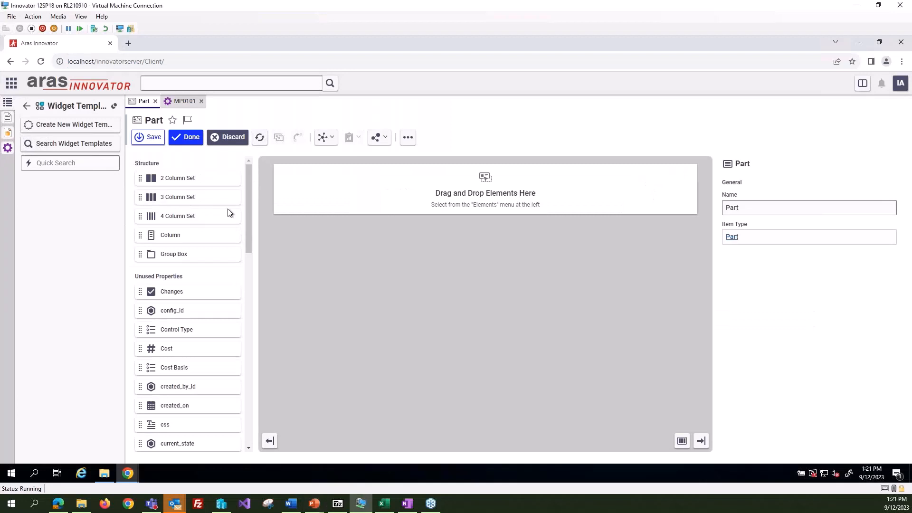
left_click_drag(229, 207, 426, 191)
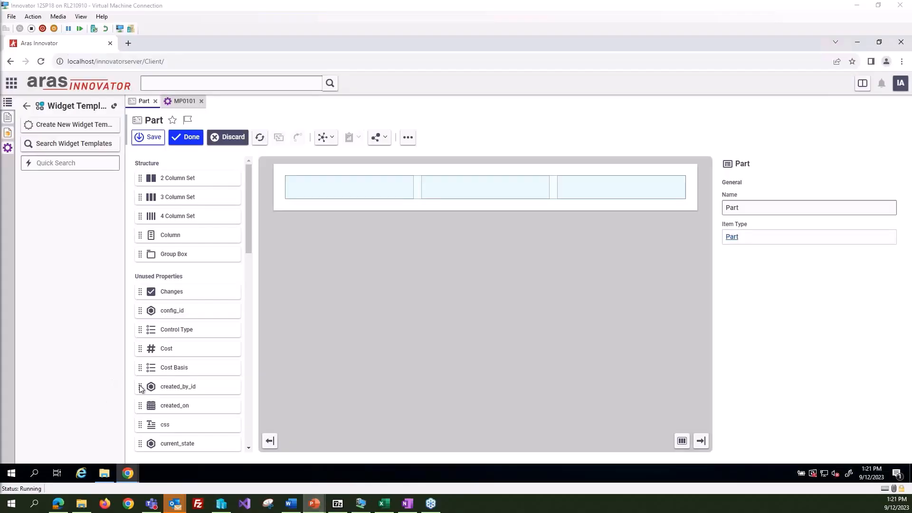
Step: Check the PowerPoint example slide again, then add a group box to the form's first column and label it Core Part Info
key("alt+Tab")
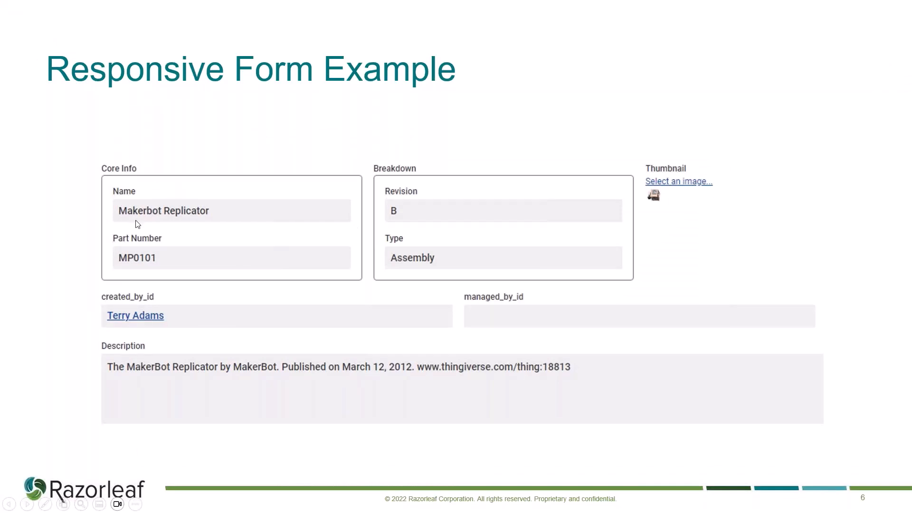
key("alt+Tab")
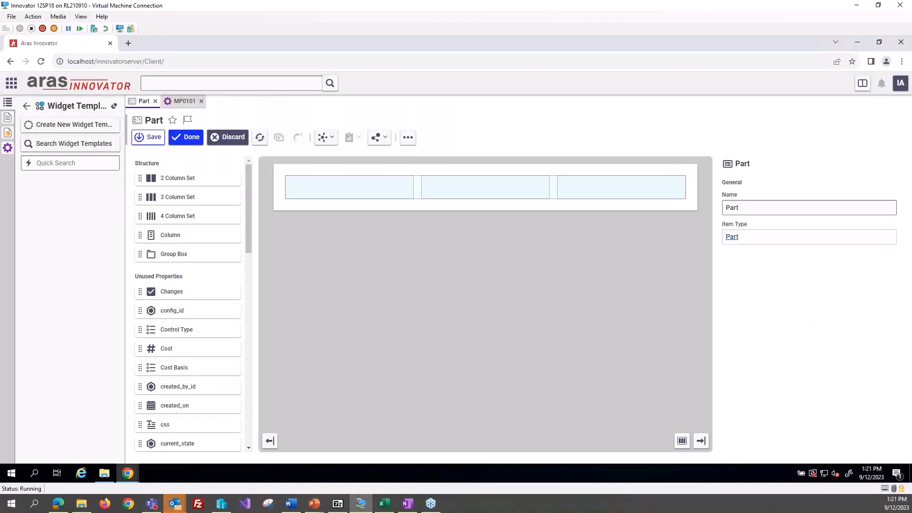
left_click_drag(183, 255, 342, 186)
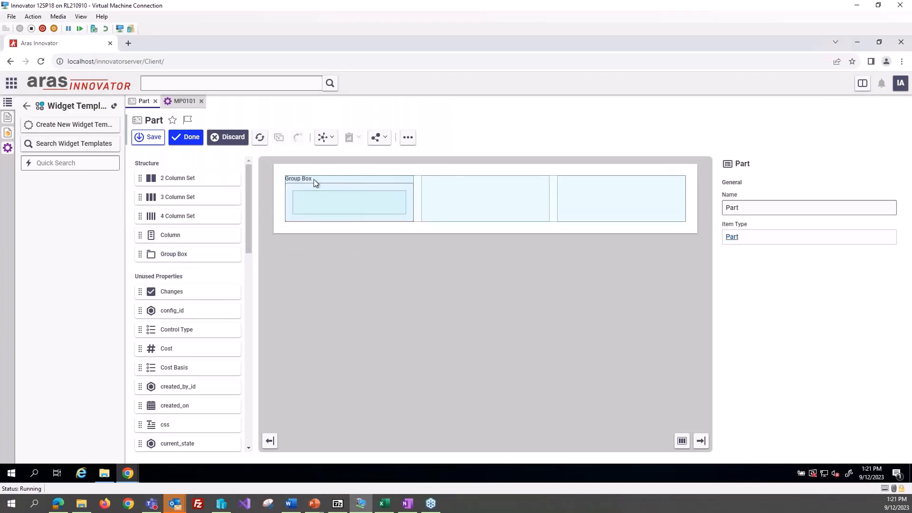
left_click(338, 196)
left_click(303, 179)
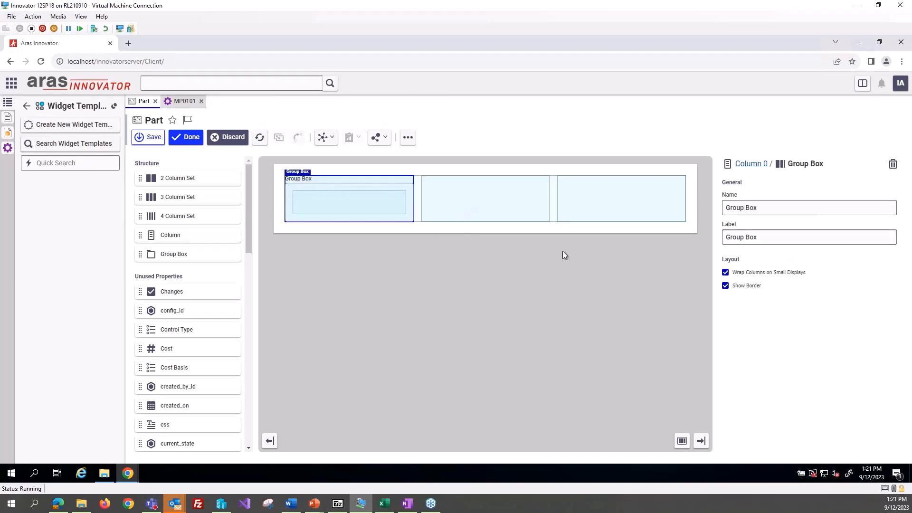
triple_click(741, 238)
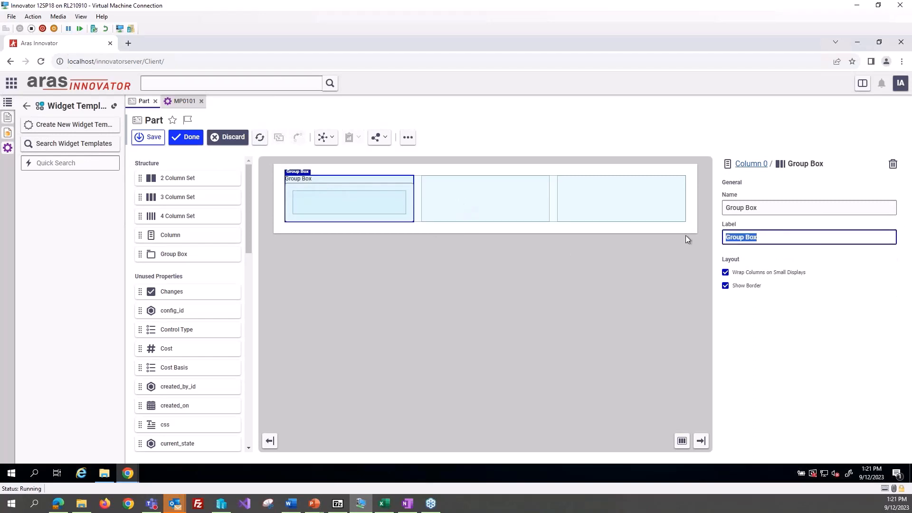
type("Core Part Info")
left_click(641, 292)
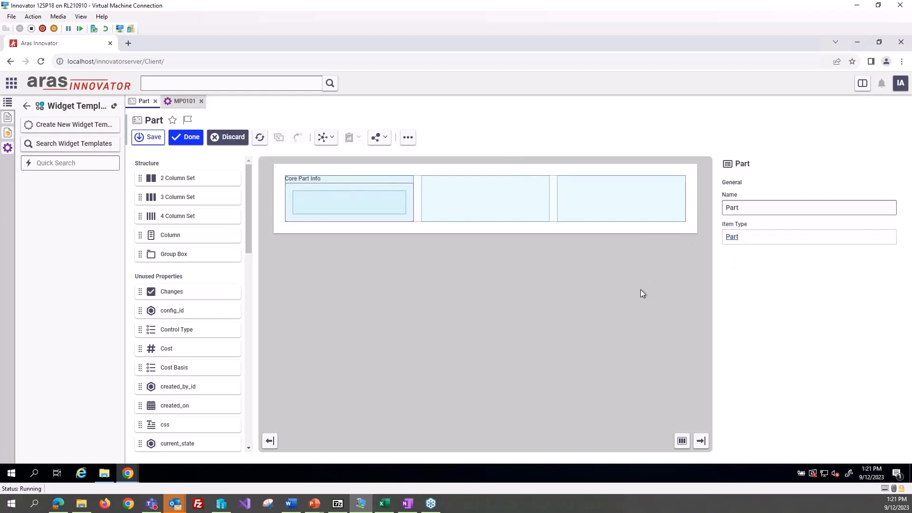
Step: Add the Name property and, below it, the Part Number property to the Core Part Info group box
scroll(207, 337, "down", 3)
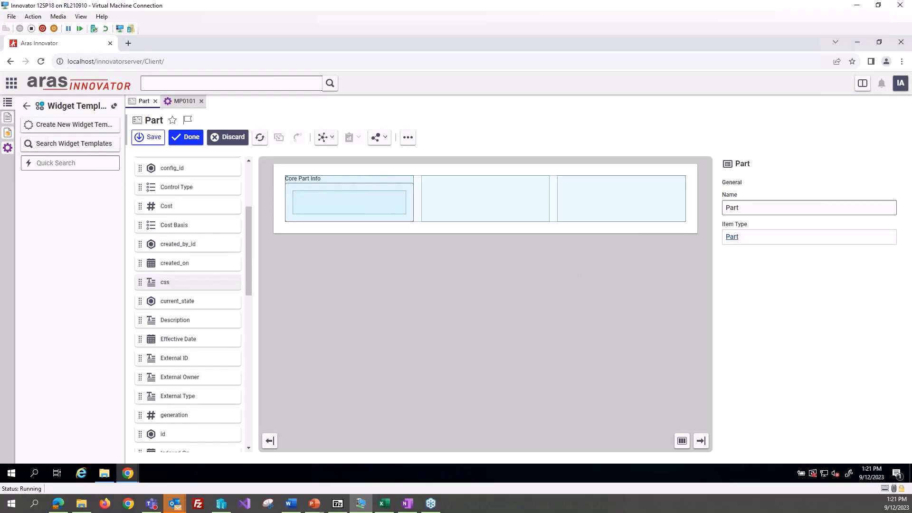
scroll(212, 346, "down", 7)
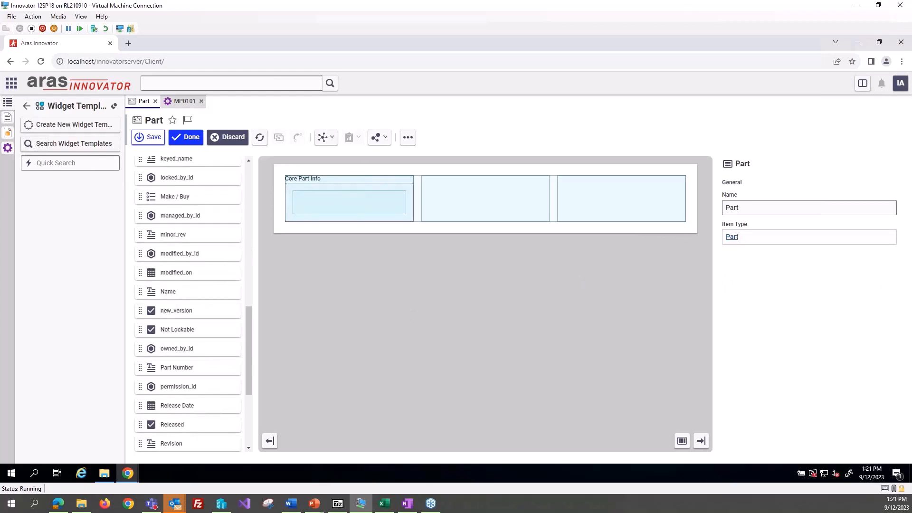
left_click_drag(181, 291, 331, 205)
scroll(176, 420, "down", 3)
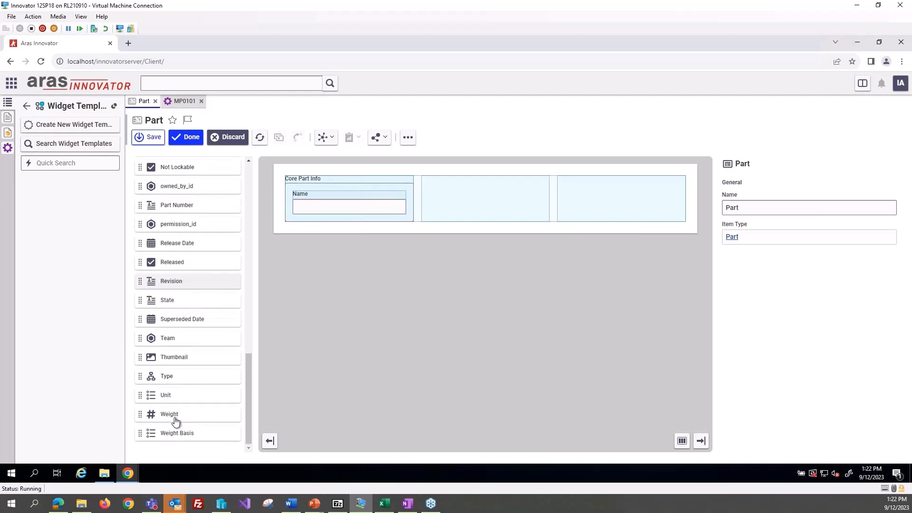
scroll(181, 380, "up", 4)
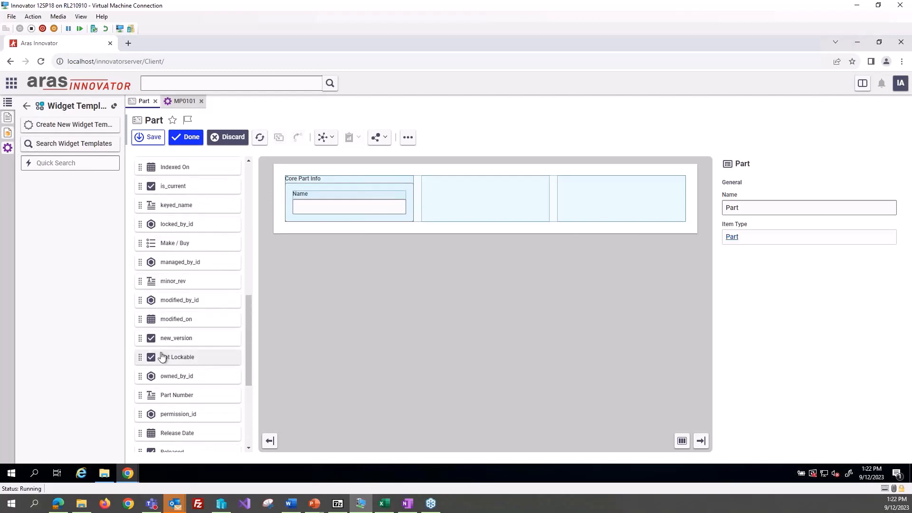
left_click_drag(173, 399, 330, 230)
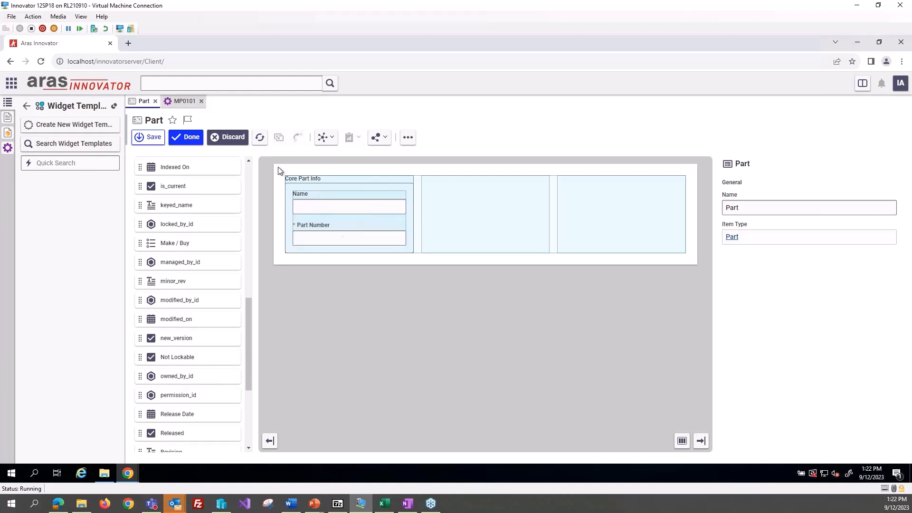
Step: Save the Part form and finish editing, and reopen part MP0101 to view it with the responsive layout
left_click(188, 137)
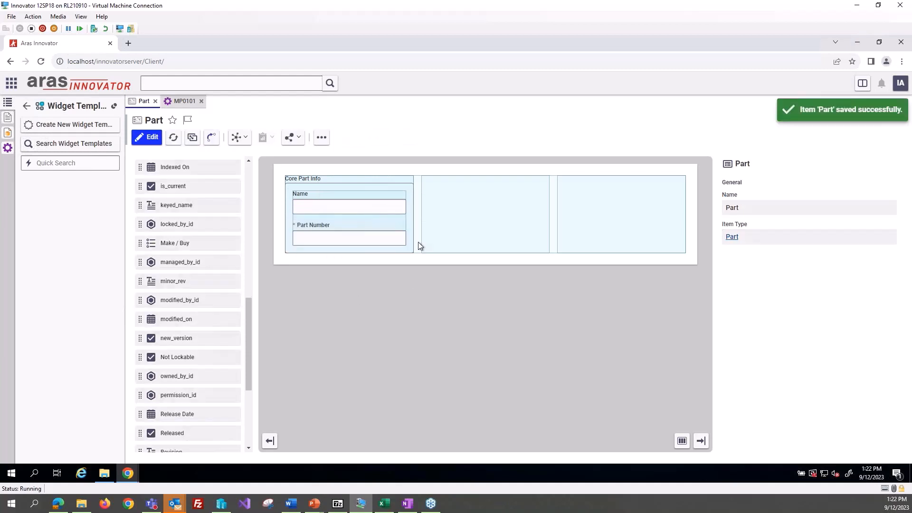
left_click(201, 101)
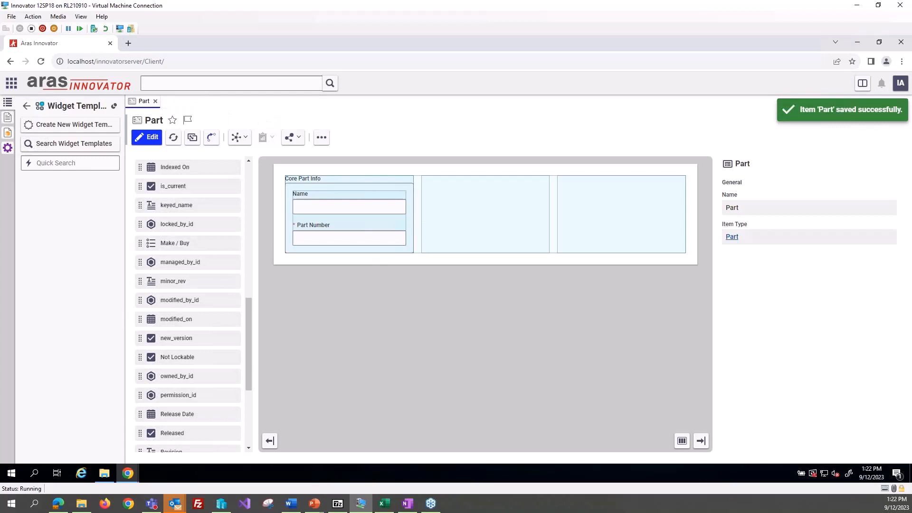
left_click(8, 148)
left_click(59, 276)
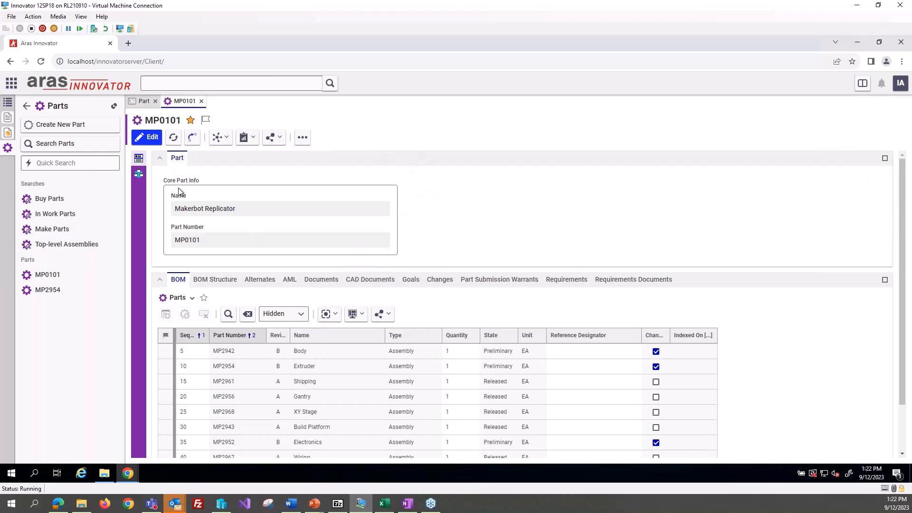
Step: Reopen the Part form for editing and add a group box labelled Part Info Breakdown to the second column
left_click(133, 104)
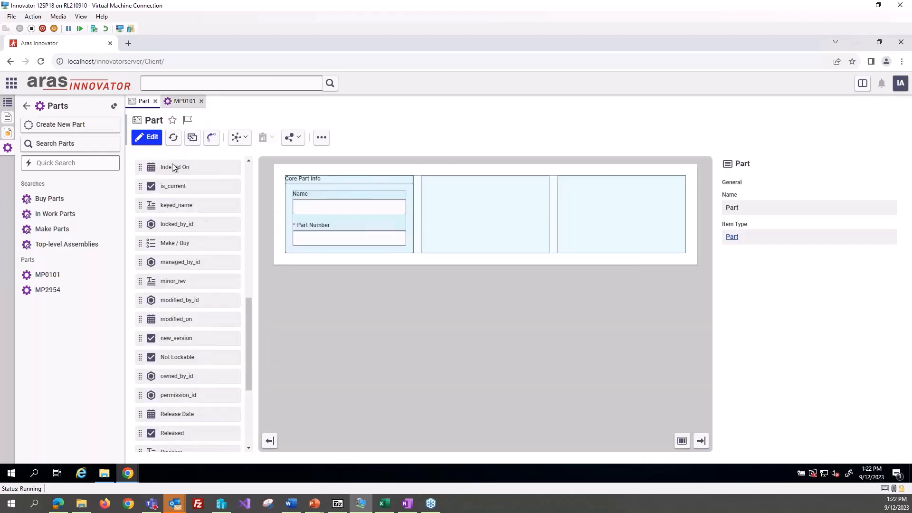
left_click(152, 138)
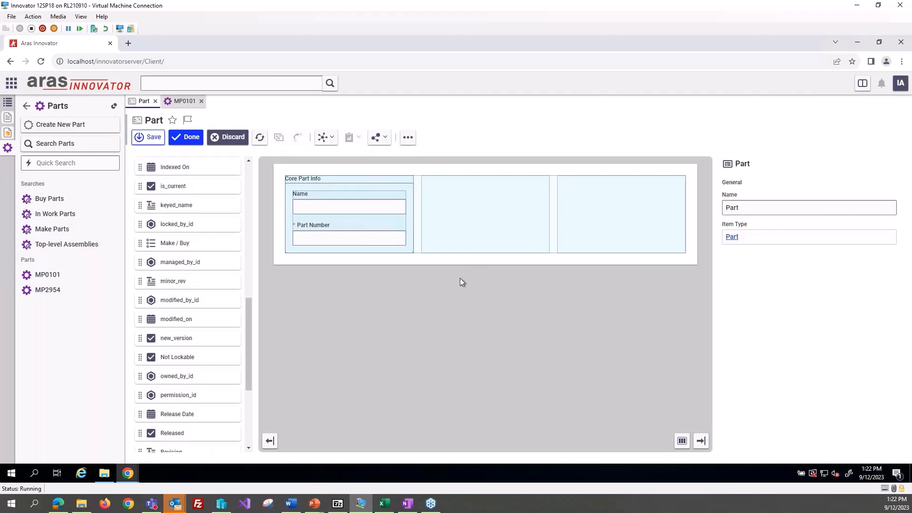
scroll(206, 337, "up", 10)
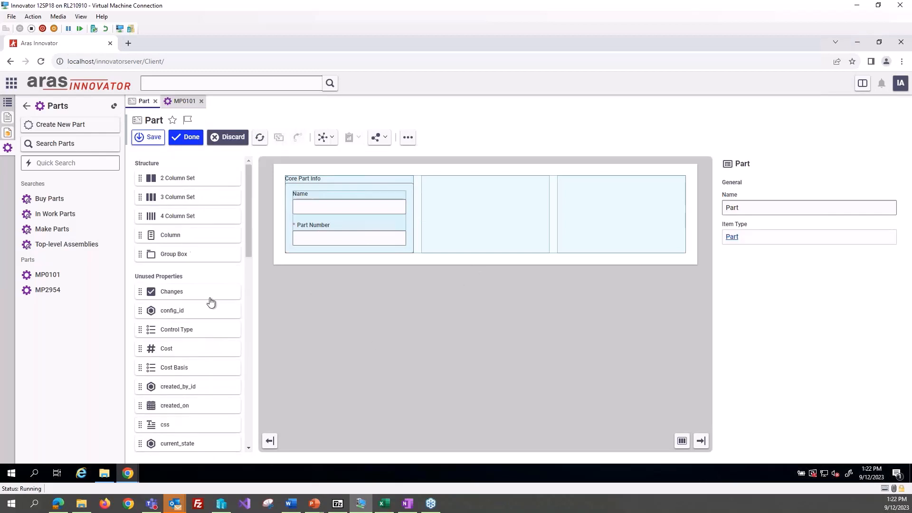
left_click_drag(194, 253, 487, 217)
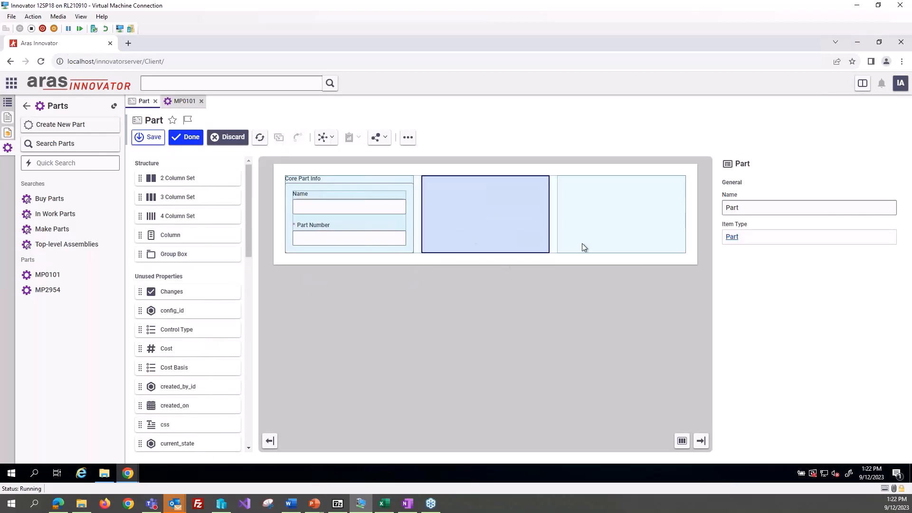
left_click_drag(157, 256, 458, 210)
left_click(439, 180)
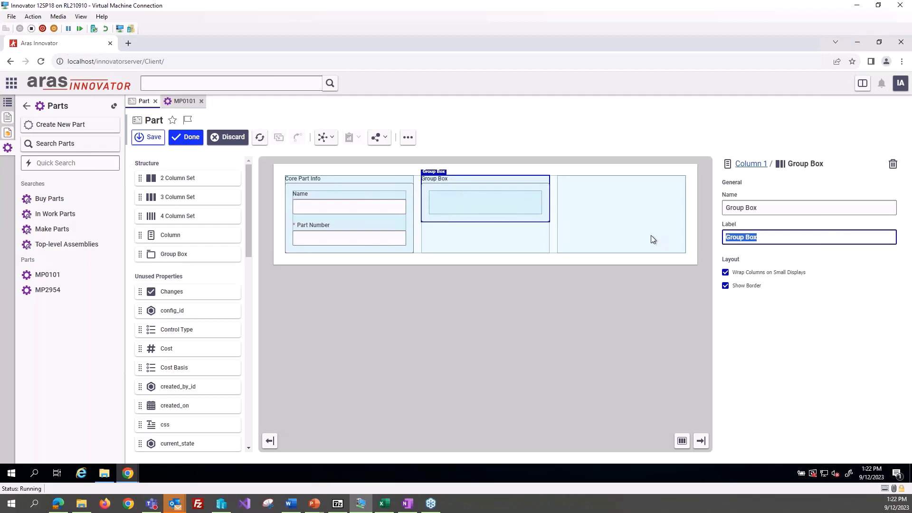
type("Part Info Breakdown")
left_click(642, 260)
left_click(586, 314)
left_click(494, 185)
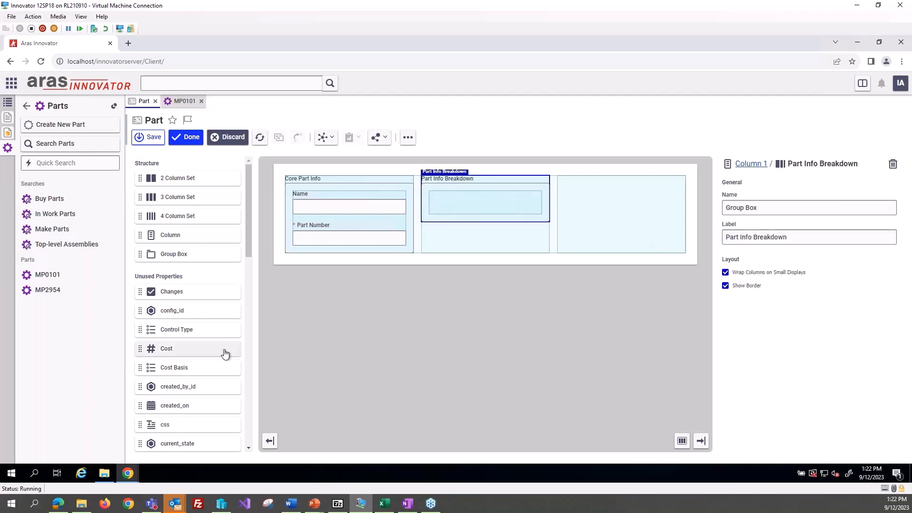
Step: Add the Type property to the Part Info Breakdown group box, with Revision above it and State below it
scroll(225, 353, "down", 8)
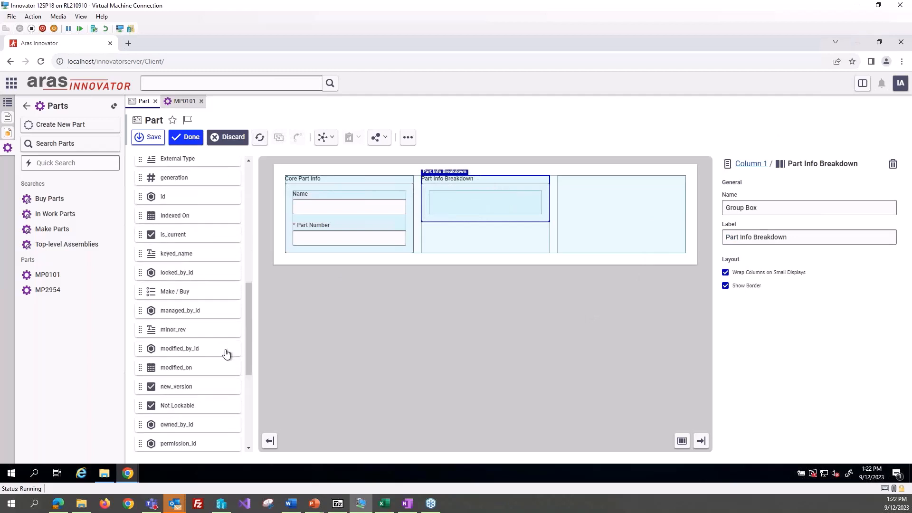
scroll(226, 353, "down", 3)
scroll(226, 354, "down", 2)
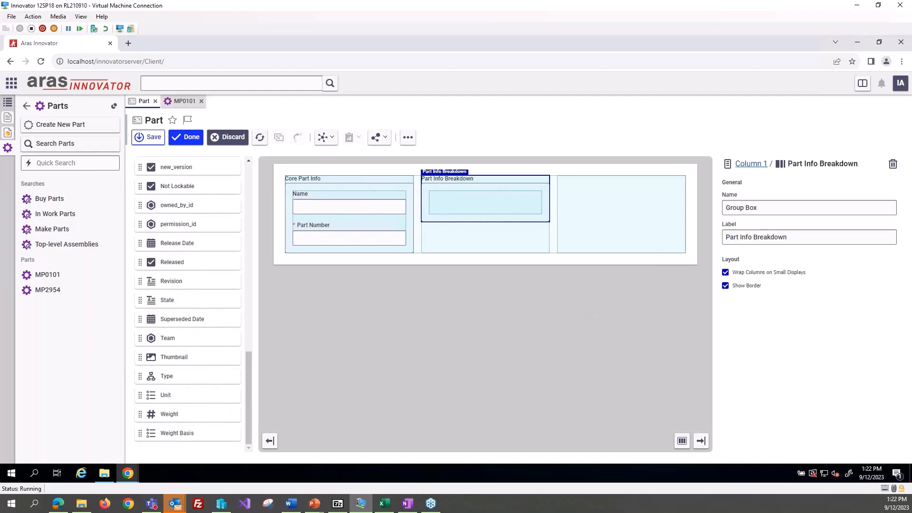
left_click_drag(177, 378, 463, 209)
scroll(222, 371, "up", 3)
scroll(219, 368, "up", 7)
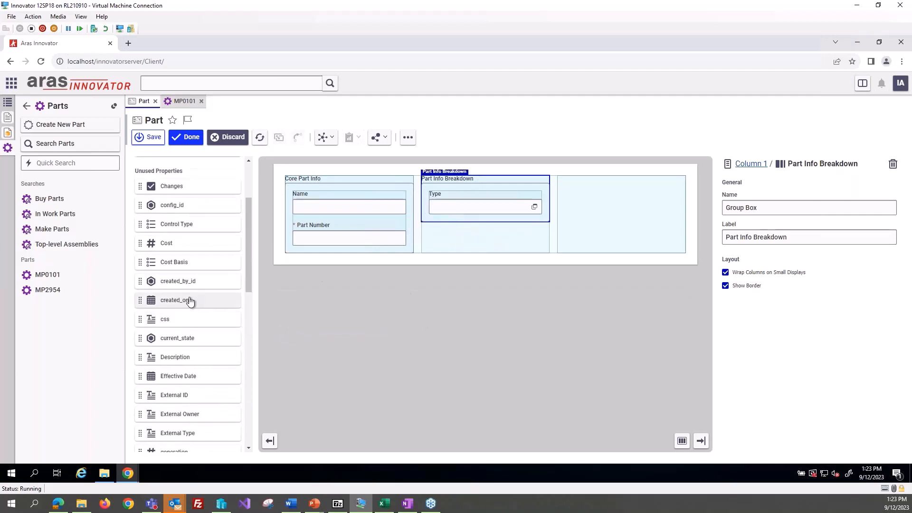
scroll(190, 302, "down", 9)
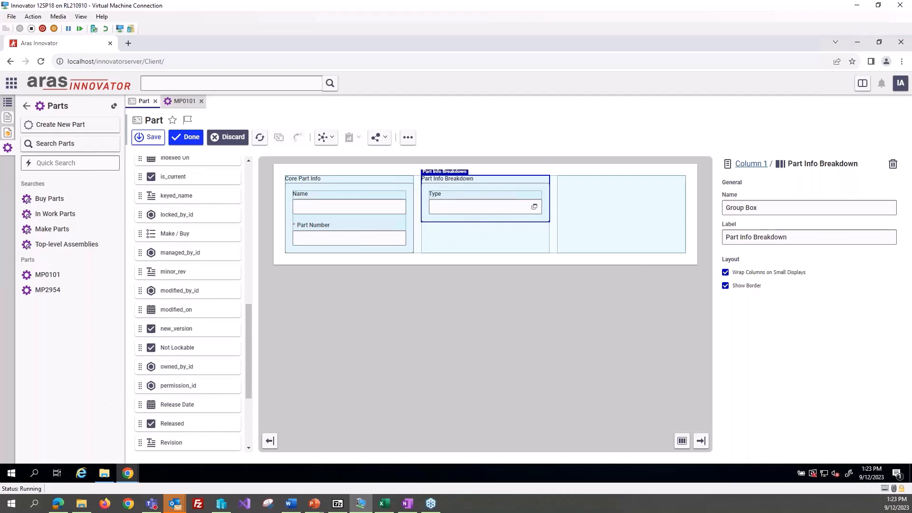
left_click_drag(174, 397, 466, 225)
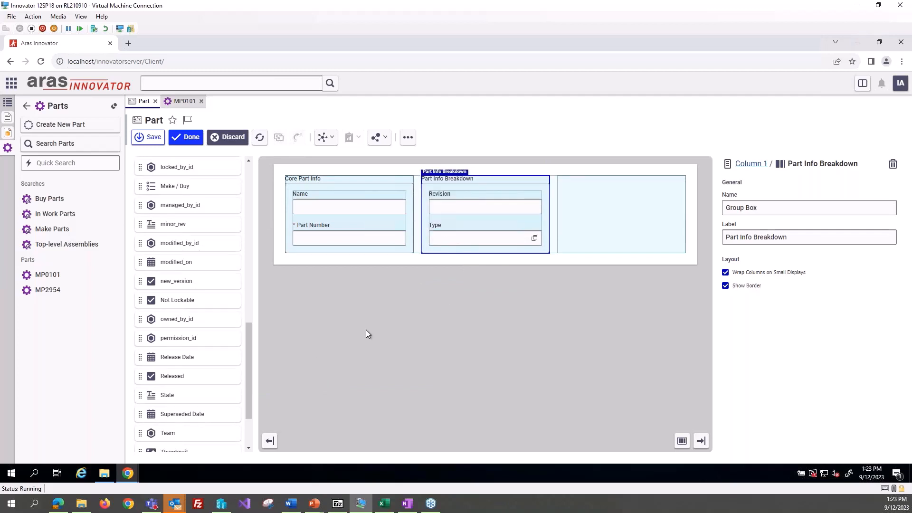
left_click_drag(179, 396, 467, 264)
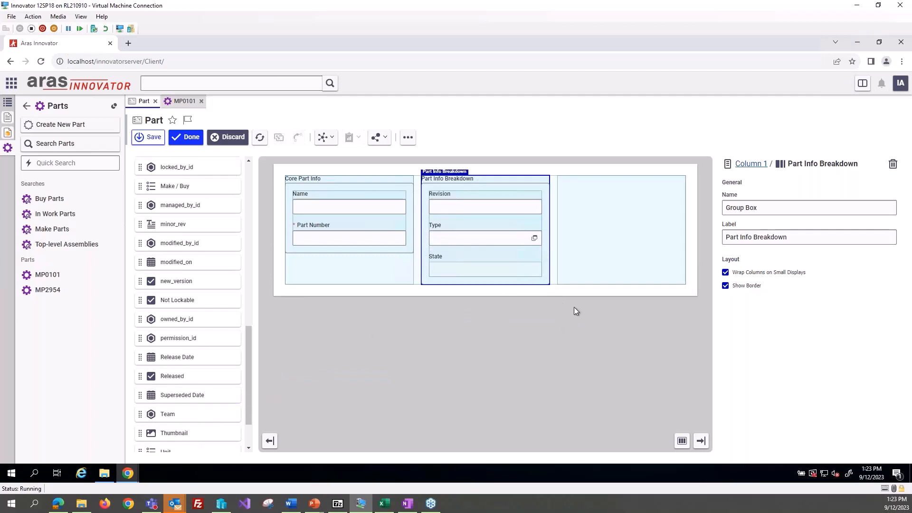
Step: Add the Thumbnail property to the third column of the Part form
scroll(203, 340, "down", 2)
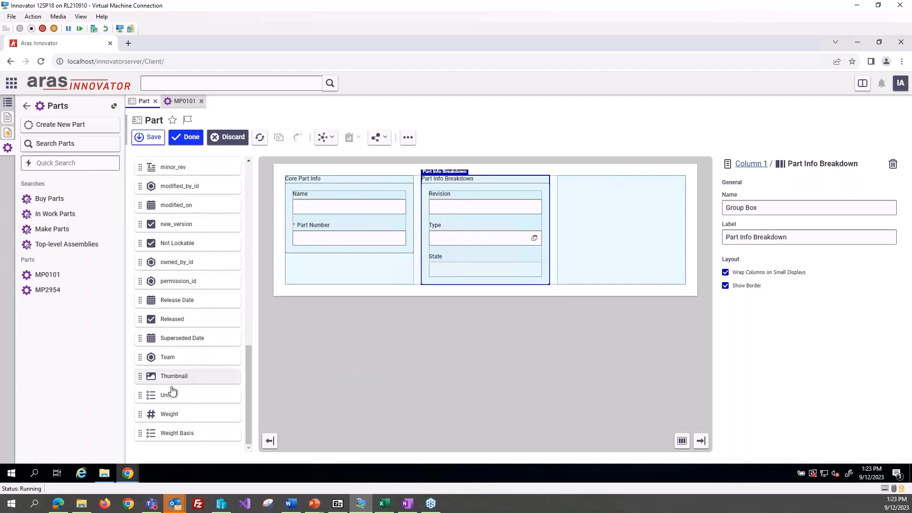
left_click_drag(175, 377, 579, 235)
scroll(201, 399, "up", 15)
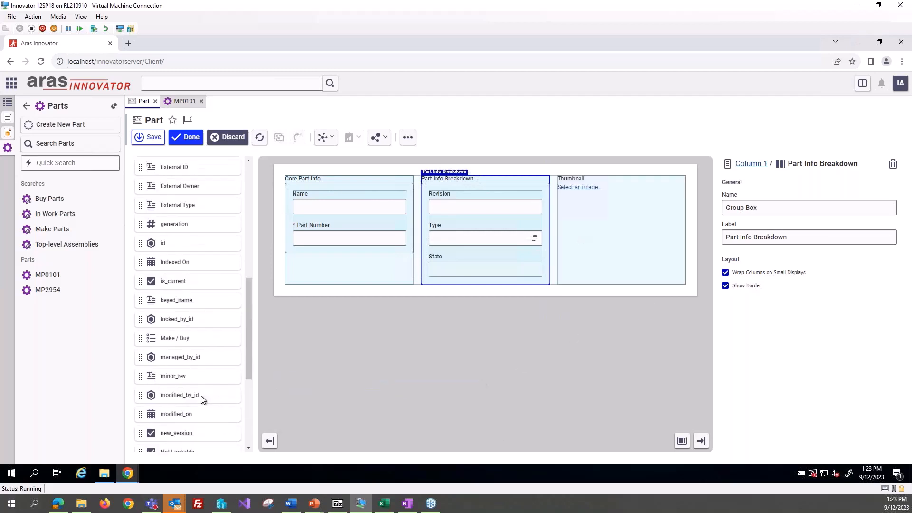
scroll(201, 398, "down", 12)
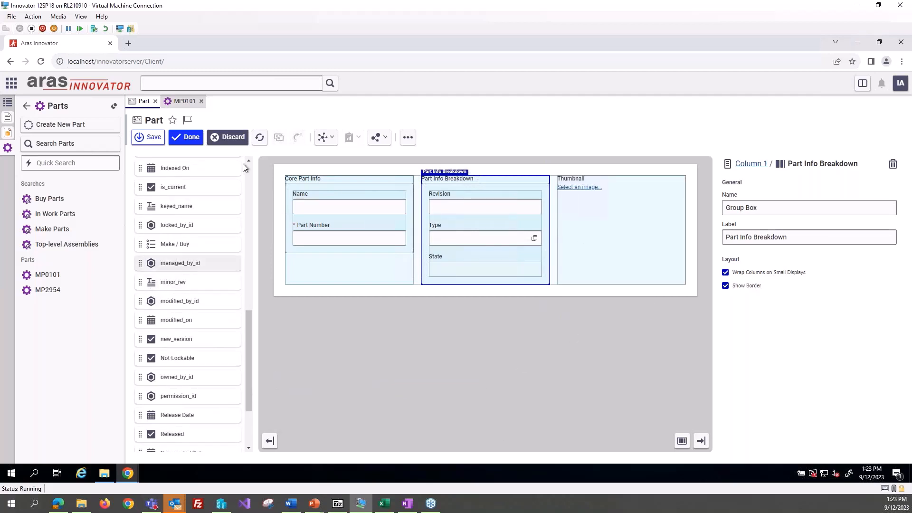
Step: Save the Part form and finish editing, and reopen part MP0101 to view the updated layout with its thumbnail column
left_click(185, 137)
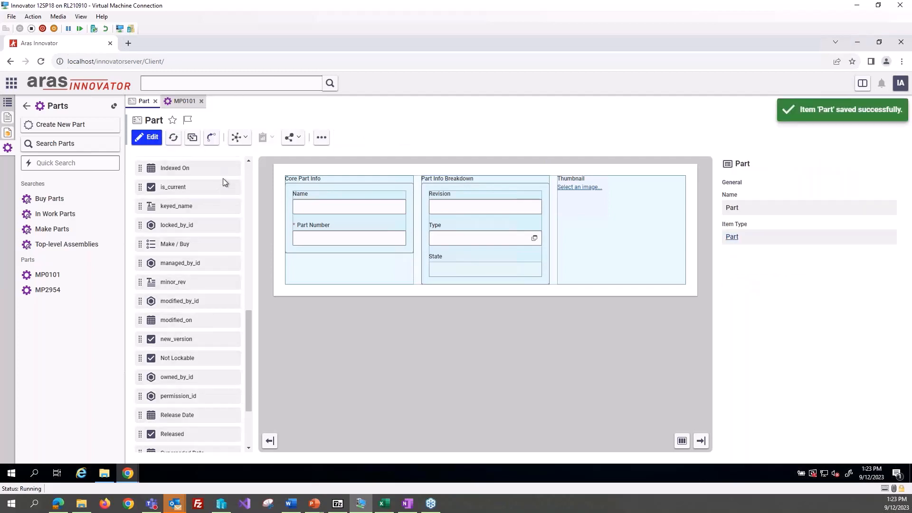
left_click(185, 101)
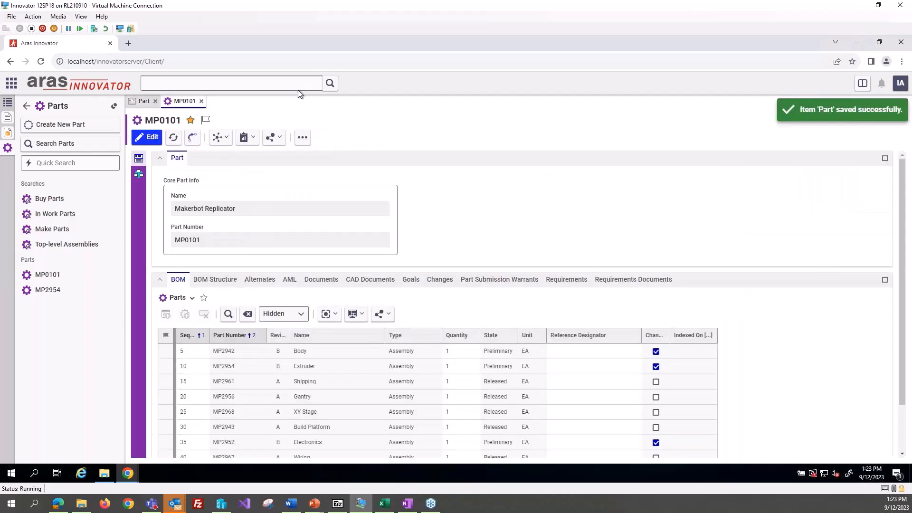
left_click(201, 100)
left_click(114, 275)
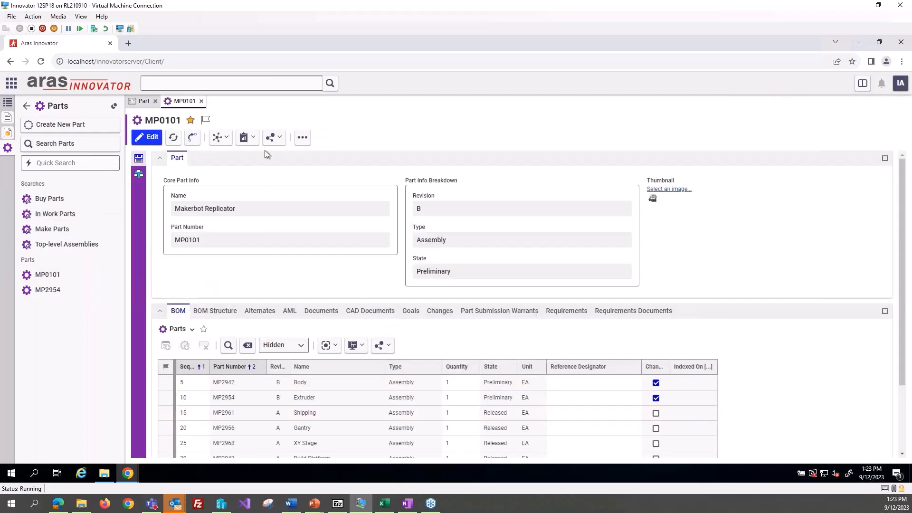
Step: Reopen the Part form for editing, and consult the Responsive Form Example slide before returning to the form
left_click(141, 102)
left_click(153, 139)
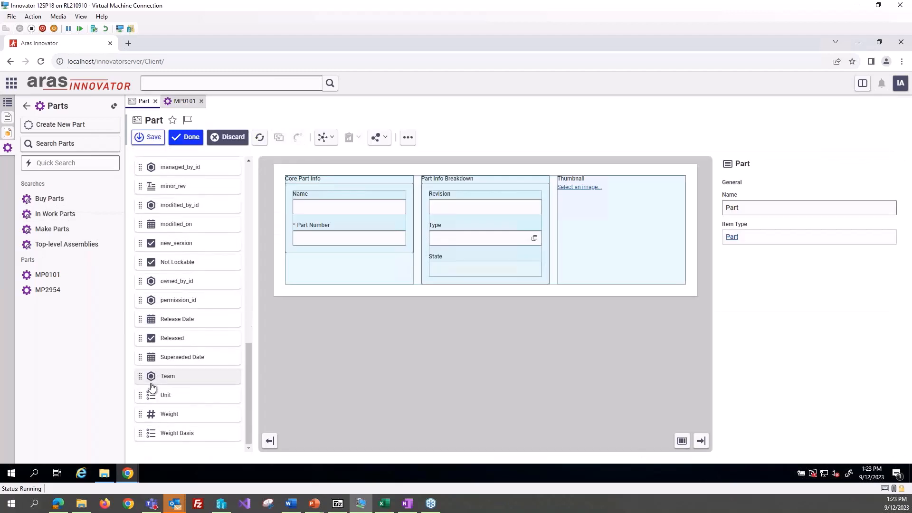
scroll(190, 375, "up", 4)
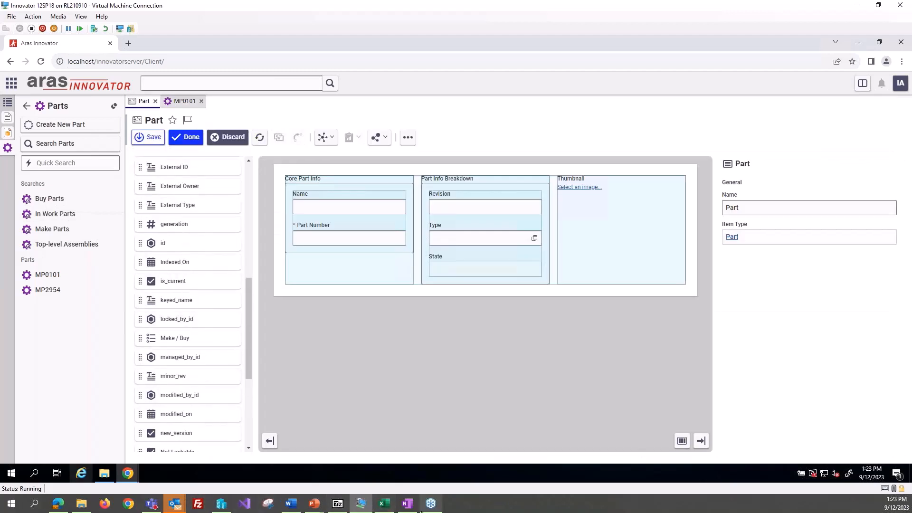
mouse_move(316, 504)
left_click(371, 471)
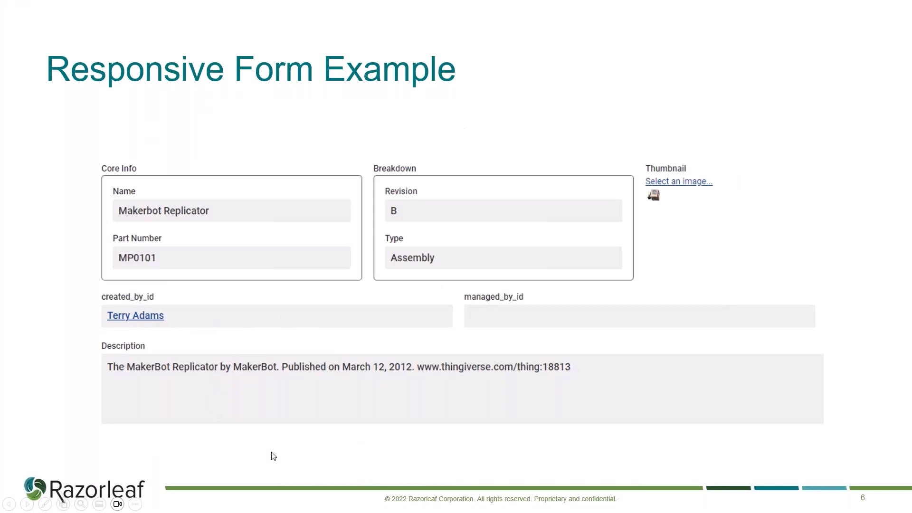
key("alt+Tab")
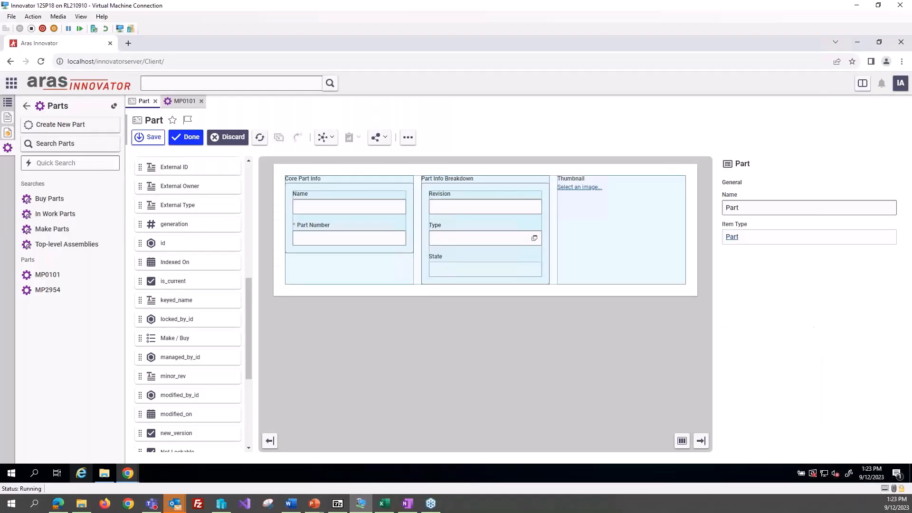
Step: Try placing the created_by_id property directly below the three-column layout, and remove it from the form
scroll(204, 365, "down", 4)
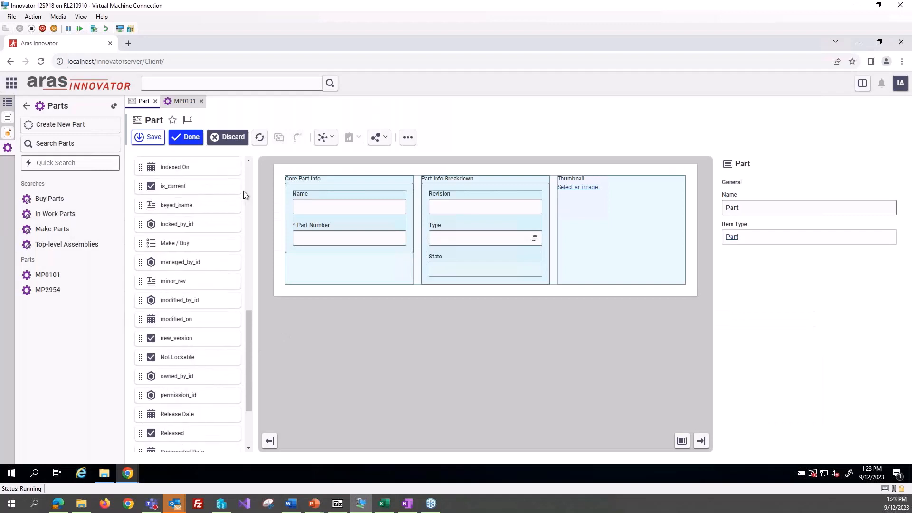
scroll(216, 260, "up", 6)
left_click_drag(189, 200, 358, 292)
scroll(203, 348, "down", 1)
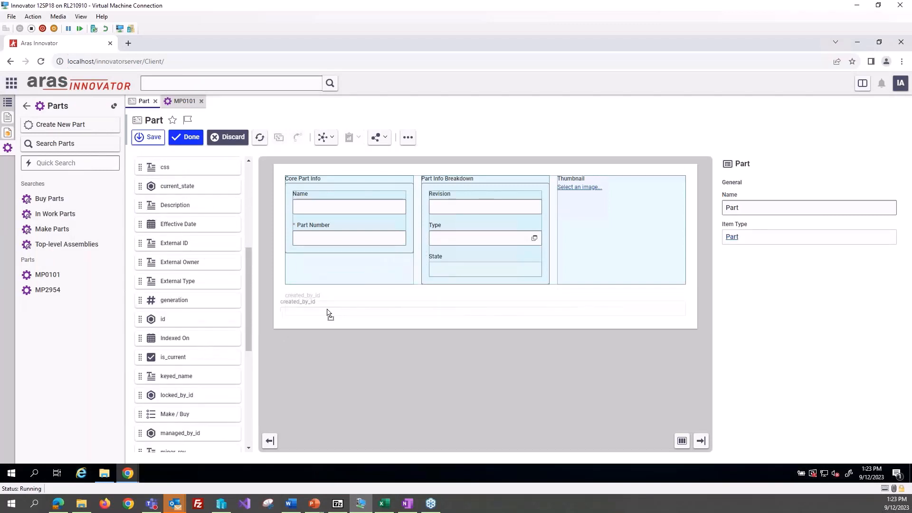
left_click(326, 309)
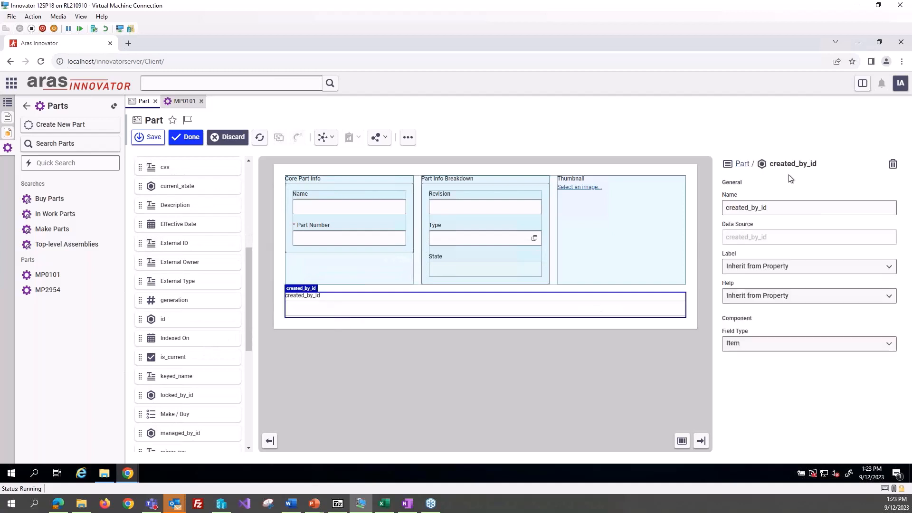
left_click(892, 164)
Step: Add a 2 Column Set below the three-column layout and place the created_by_id property in its first column
scroll(183, 319, "up", 5)
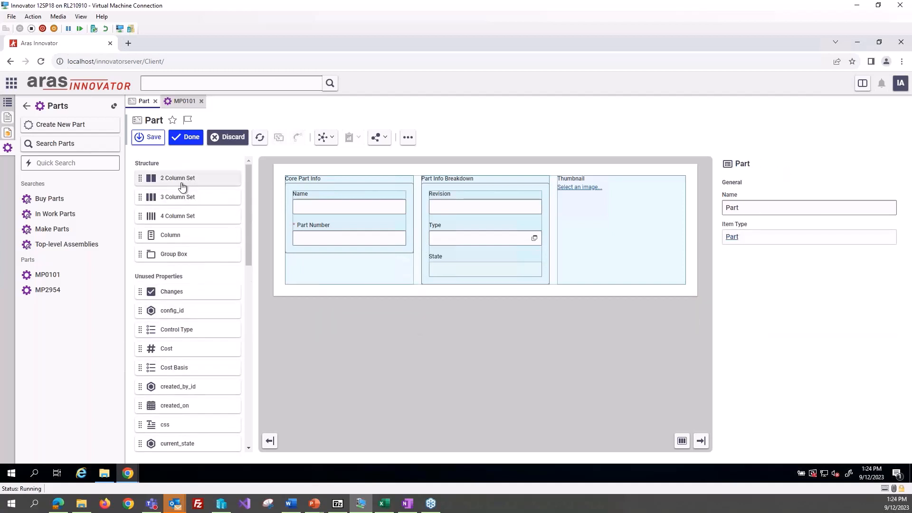
left_click_drag(179, 178, 394, 310)
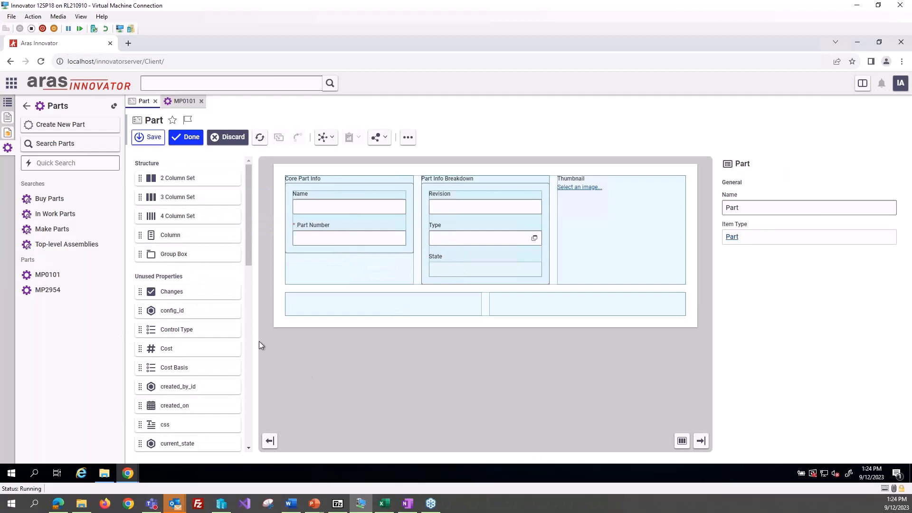
scroll(190, 349, "down", 3)
scroll(190, 291, "up", 1)
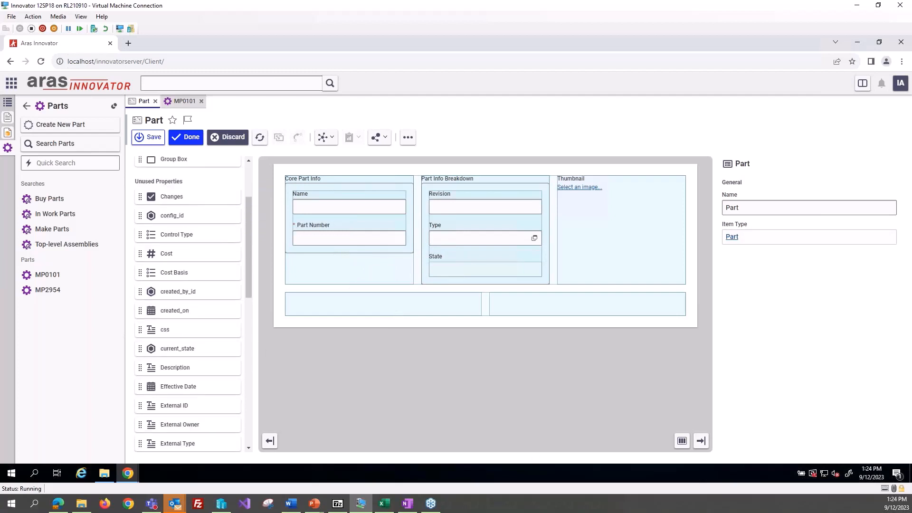
left_click_drag(192, 291, 356, 308)
Step: Add the managed_by_id property to the second column, beside created_by_id
scroll(160, 375, "down", 7)
scroll(162, 382, "down", 3)
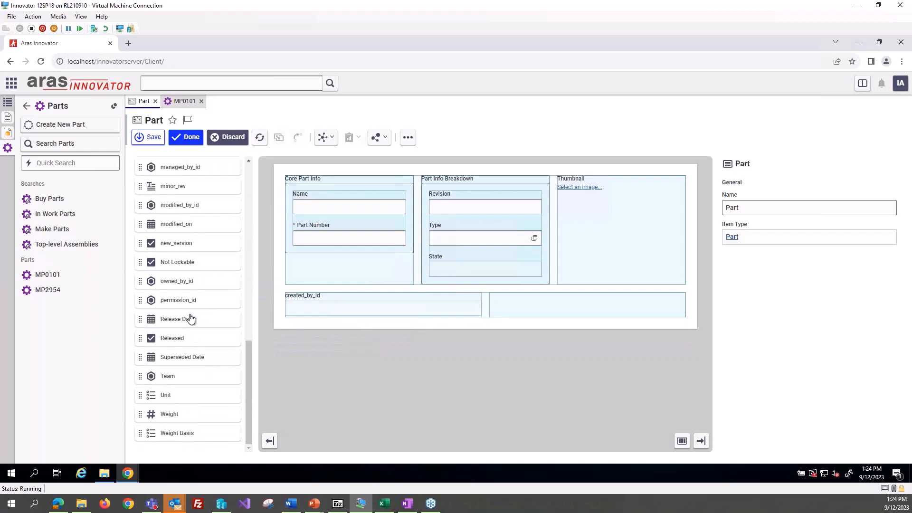
scroll(183, 229, "up", 2)
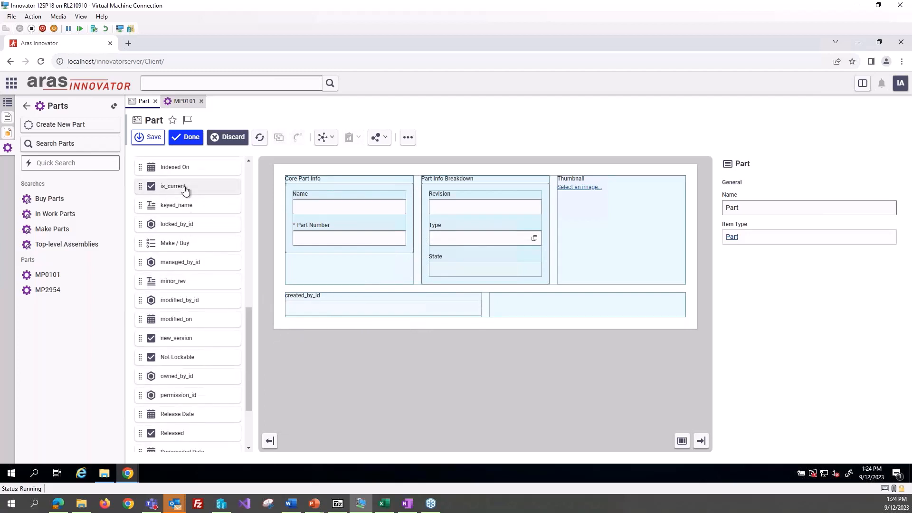
left_click_drag(179, 262, 544, 308)
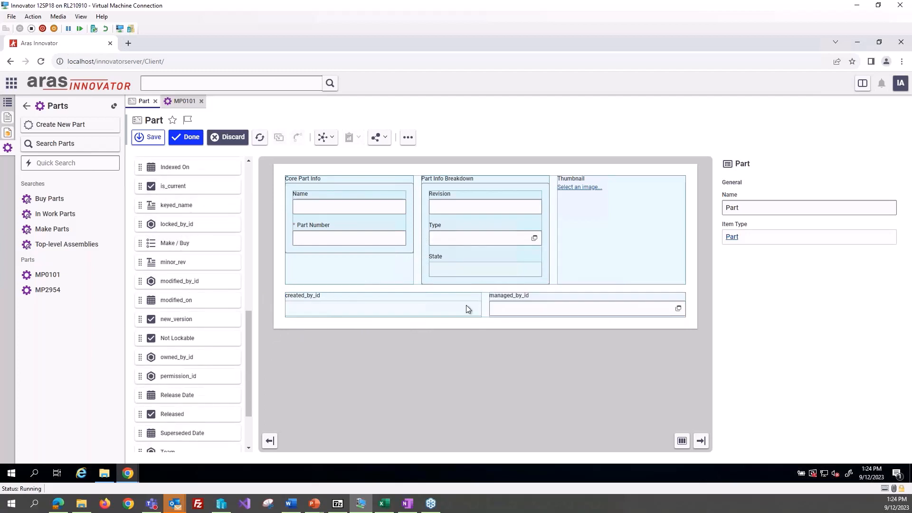
Step: Add the Description property at full width below the created_by_id and managed_by_id row
scroll(229, 340, "down", 2)
scroll(230, 340, "up", 6)
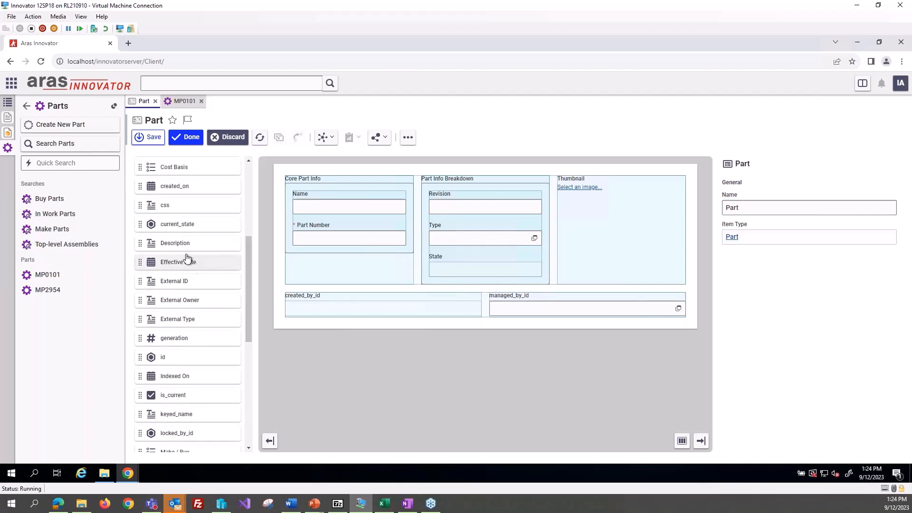
left_click_drag(190, 243, 369, 347)
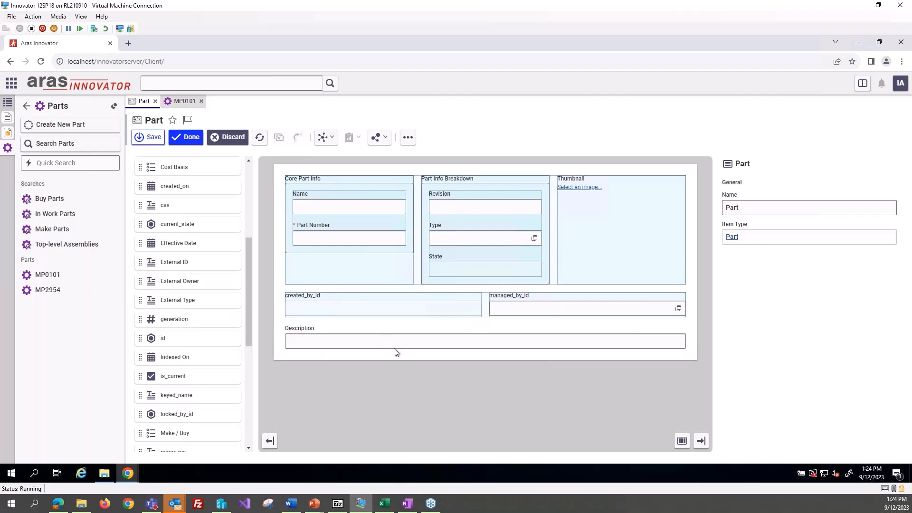
Step: Try a layout ratio of 2 on the thumbnail column, and set it back to 1
left_click(588, 214)
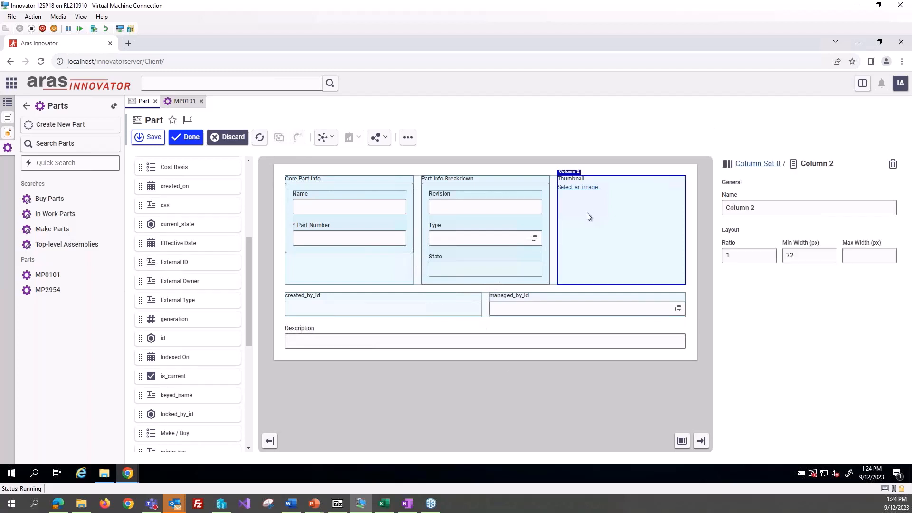
double_click(734, 257)
left_click(843, 301)
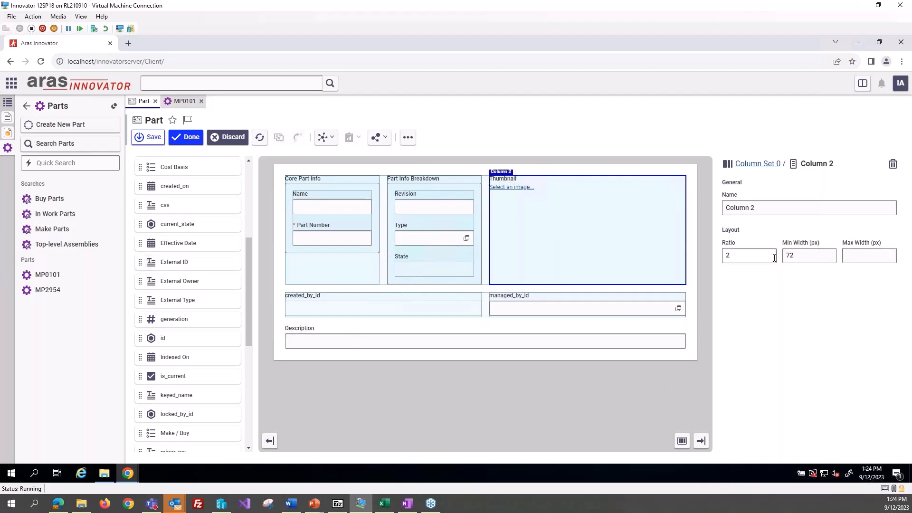
left_click_drag(738, 258, 683, 260)
type("1")
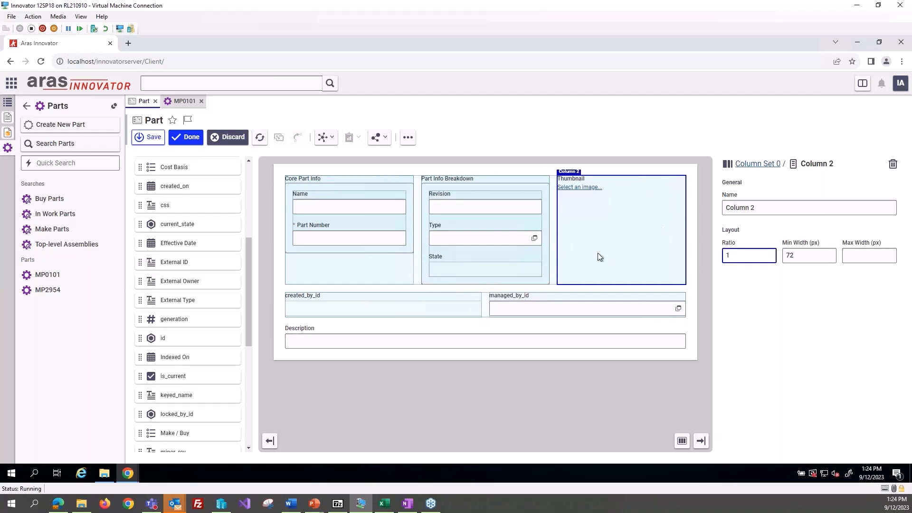
Step: Change the field type of the Description property to Text Area
left_click(371, 342)
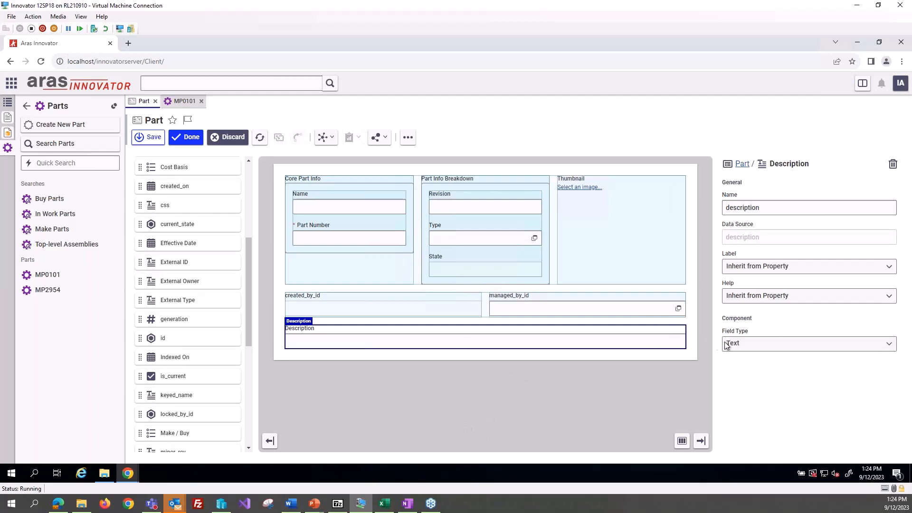
left_click(746, 347)
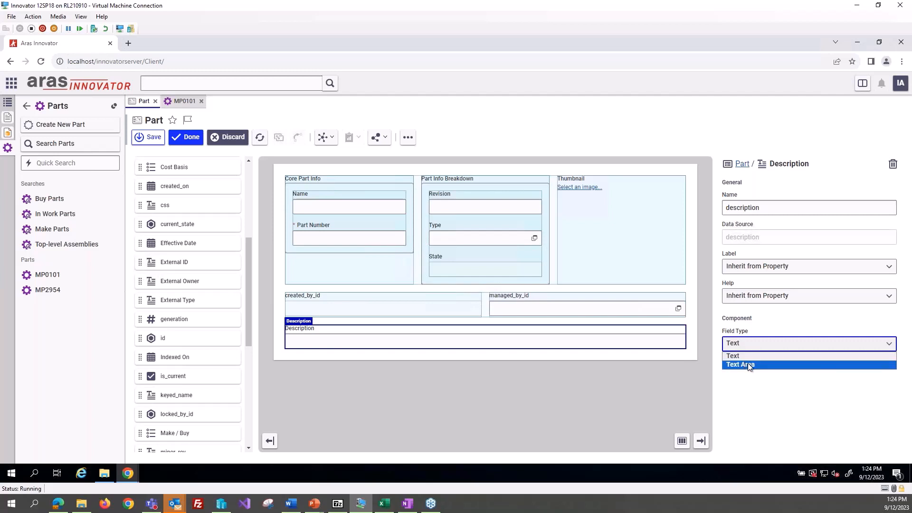
left_click(748, 366)
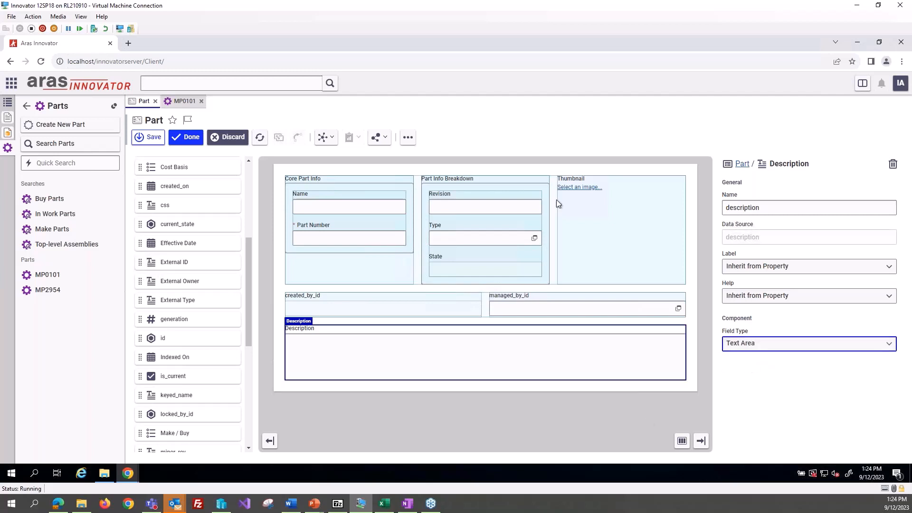
left_click(581, 405)
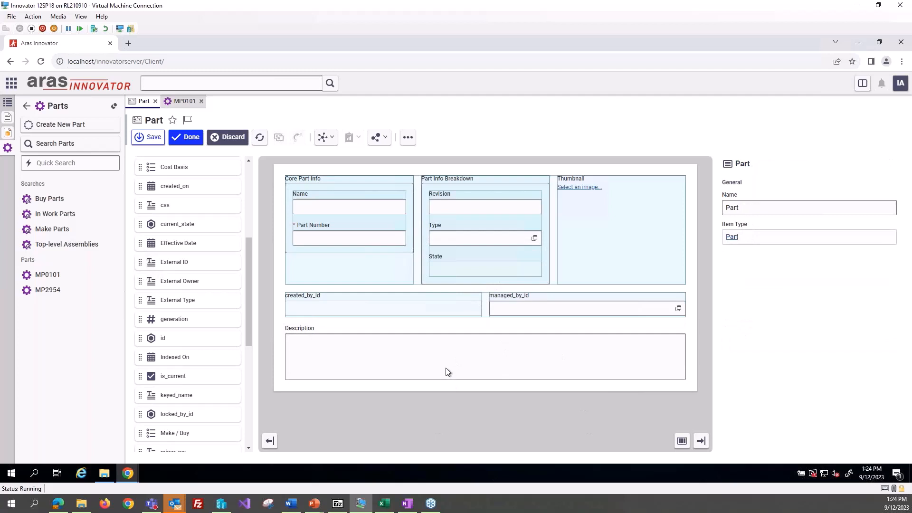
Step: Try placing the Make / Buy property at full width above Description, and remove it from the form
scroll(183, 321, "down", 2)
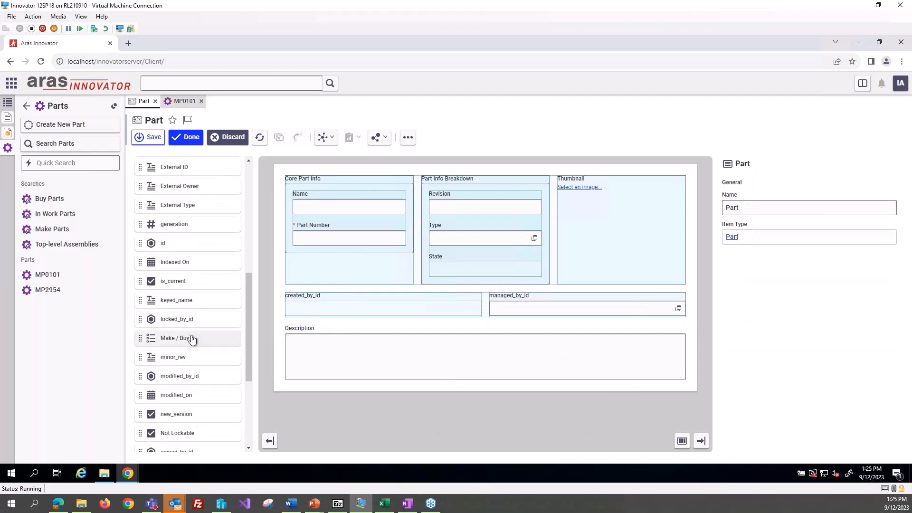
left_click_drag(191, 339, 351, 341)
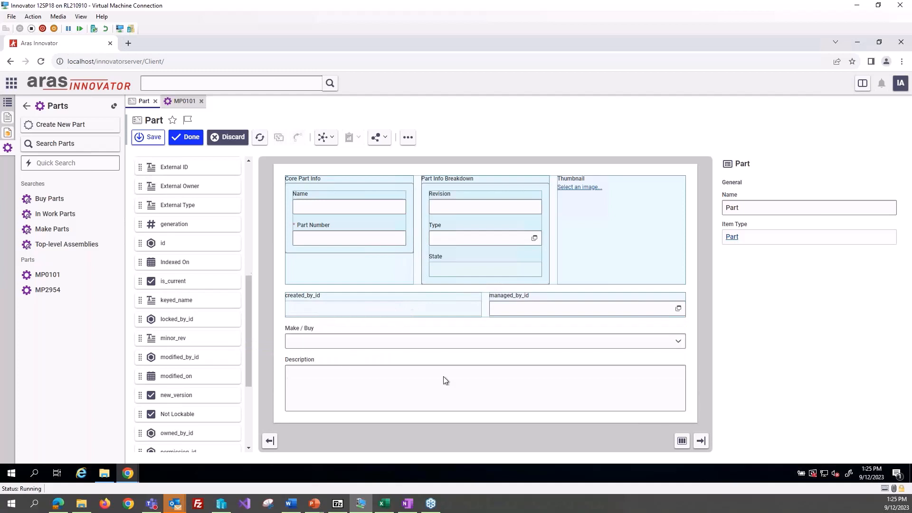
left_click(679, 345)
left_click_drag(387, 334, 613, 351)
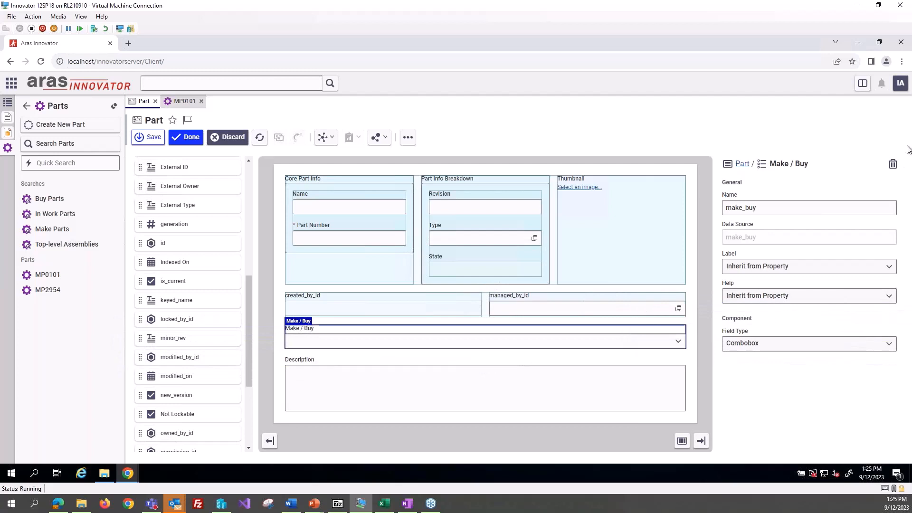
left_click(893, 164)
Step: Add a 2 Column Set between the created_by_id row and the Description field
scroll(172, 262, "up", 10)
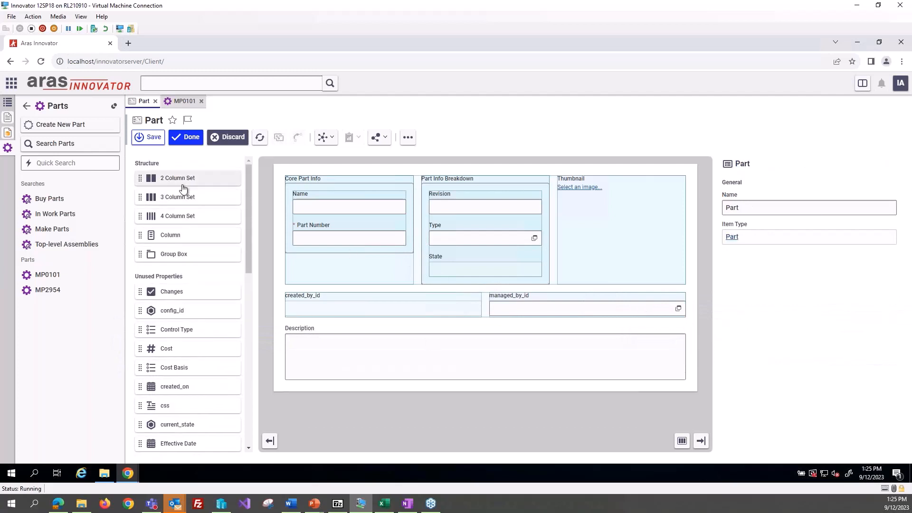
left_click_drag(180, 178, 418, 327)
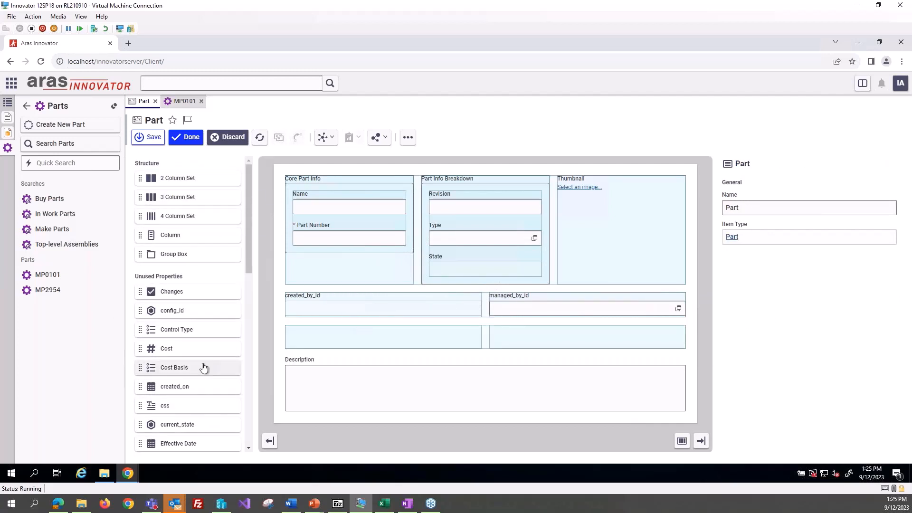
Step: Place the Make / Buy and is_current properties in the two empty columns above Description, and save and finish editing the form
scroll(203, 367, "down", 8)
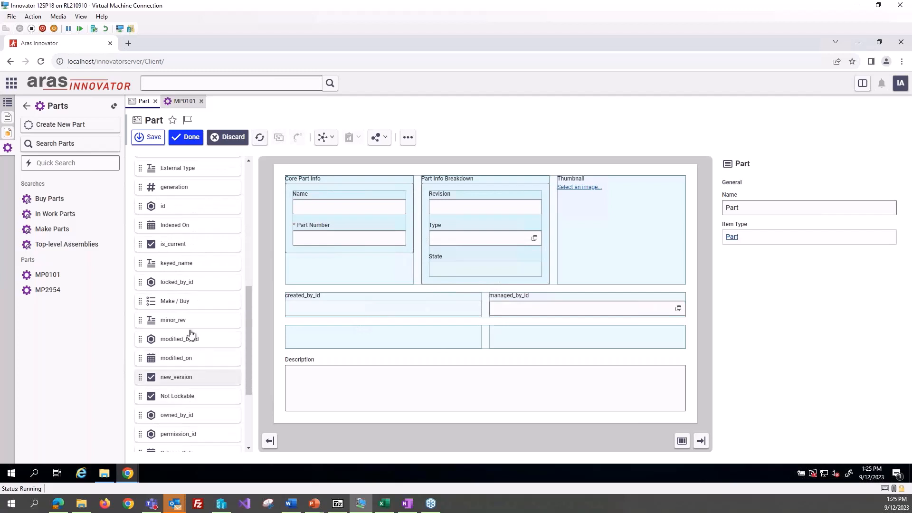
scroll(186, 246, "up", 1)
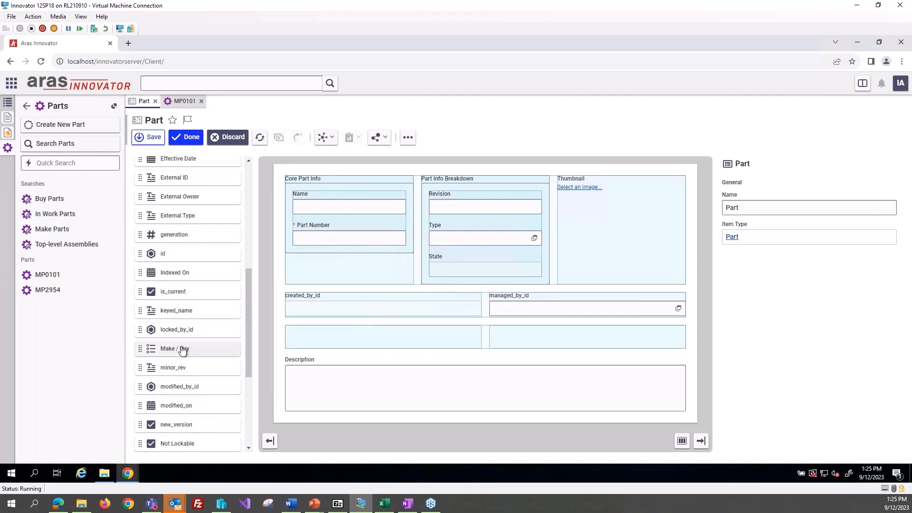
left_click_drag(183, 350, 338, 336)
left_click_drag(193, 297, 554, 342)
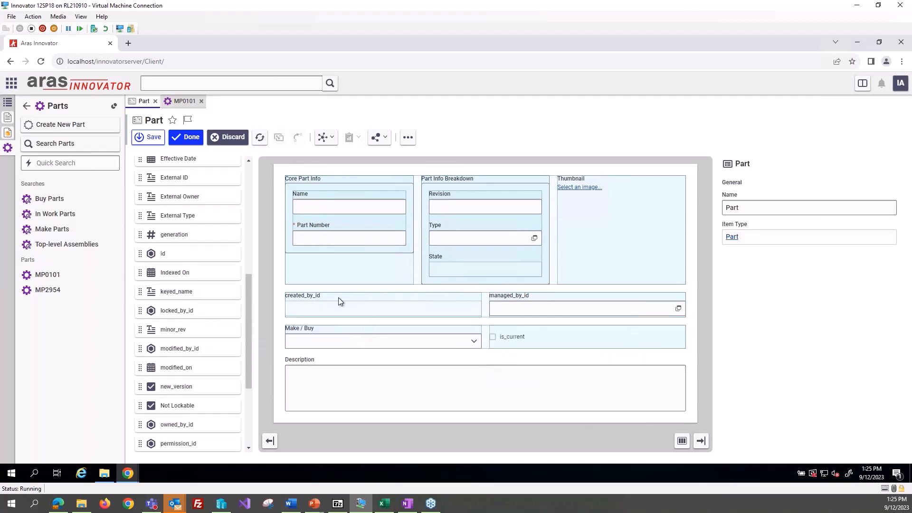
left_click(189, 137)
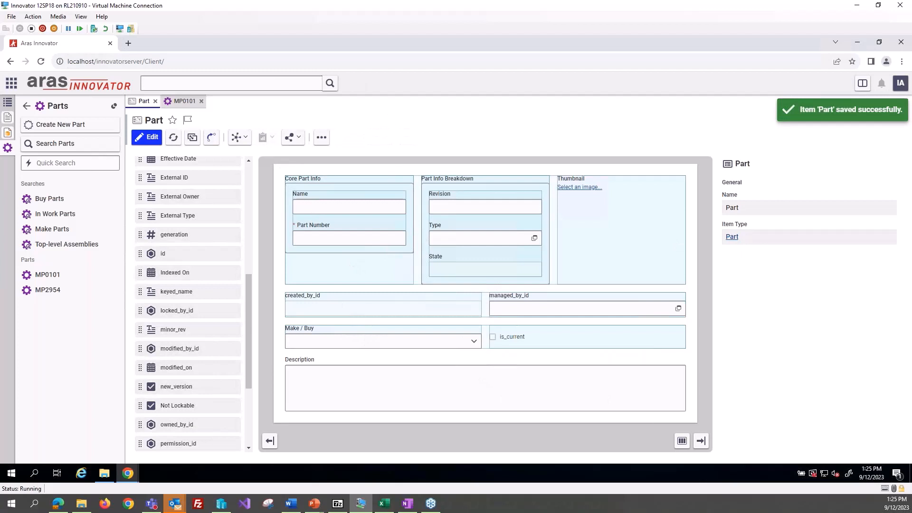
Step: Close part MP0101 and reopen it from the Parts list to check the updated form layout
left_click(201, 101)
left_click(26, 105)
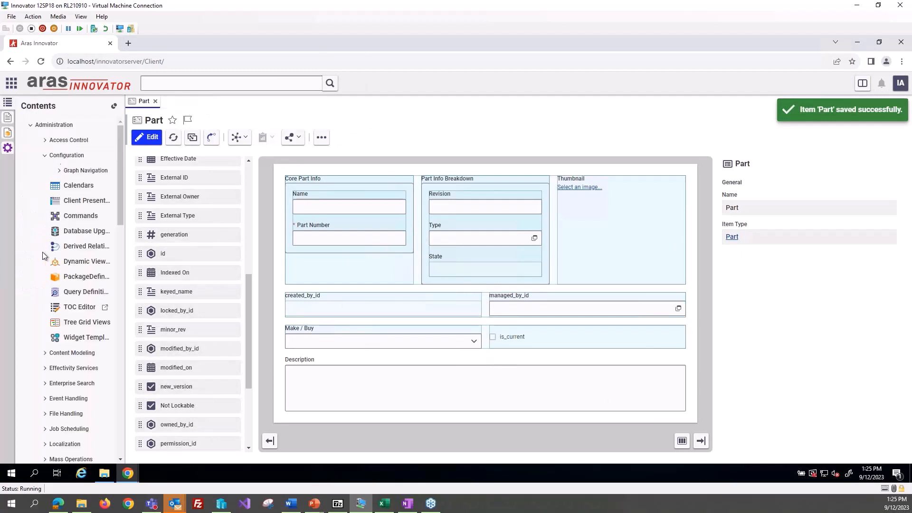
left_click(8, 148)
left_click(59, 272)
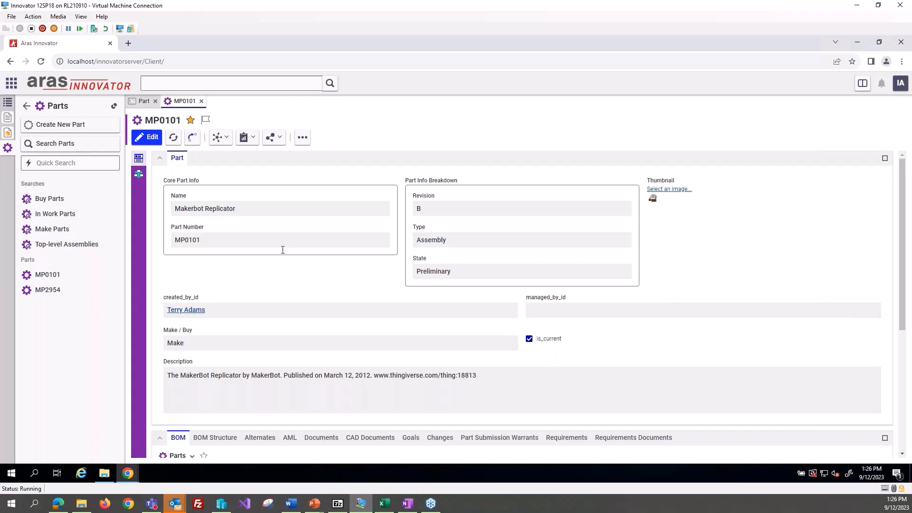
key("alt+Tab")
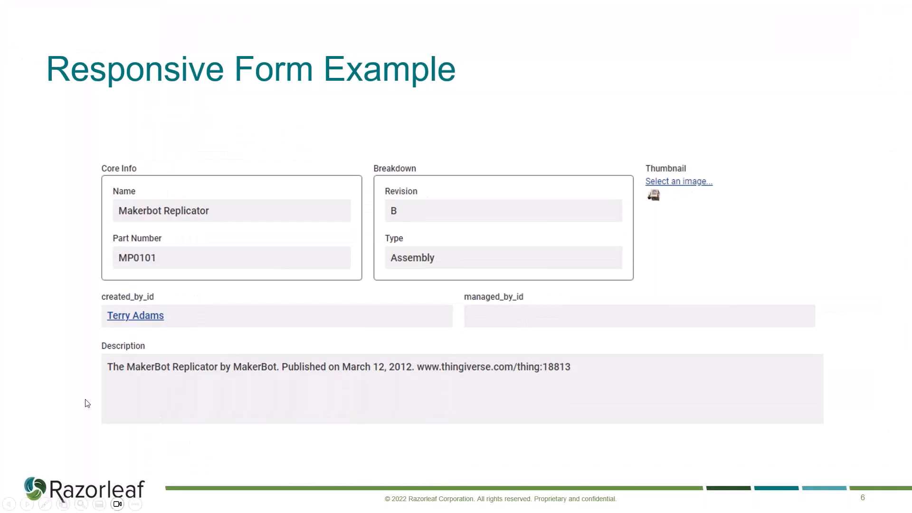
left_click(25, 507)
left_click(26, 504)
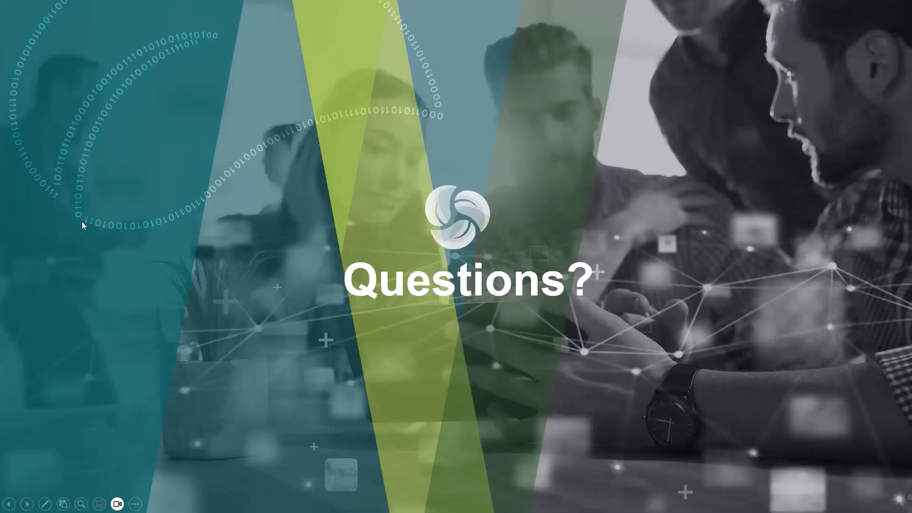
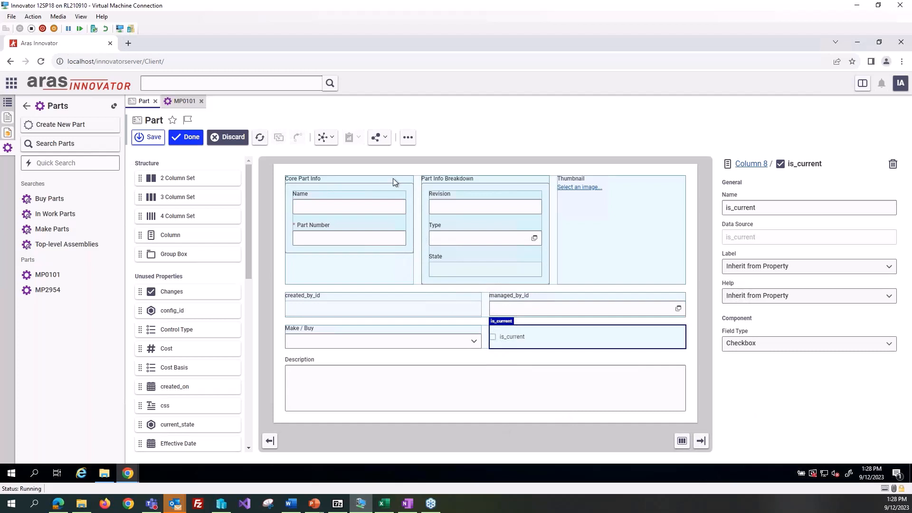
Step: Discard the open form edit and view the classification field's events on the classic version of the Part form
left_click(228, 139)
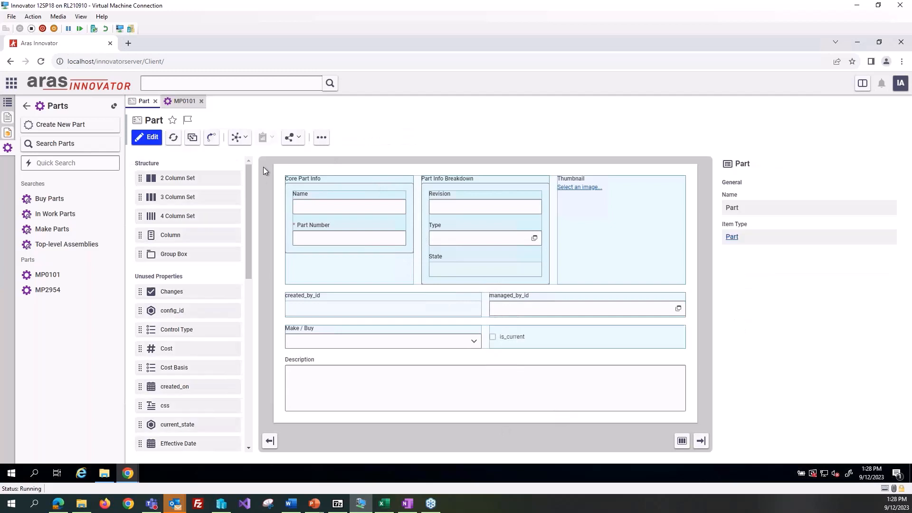
left_click(193, 137)
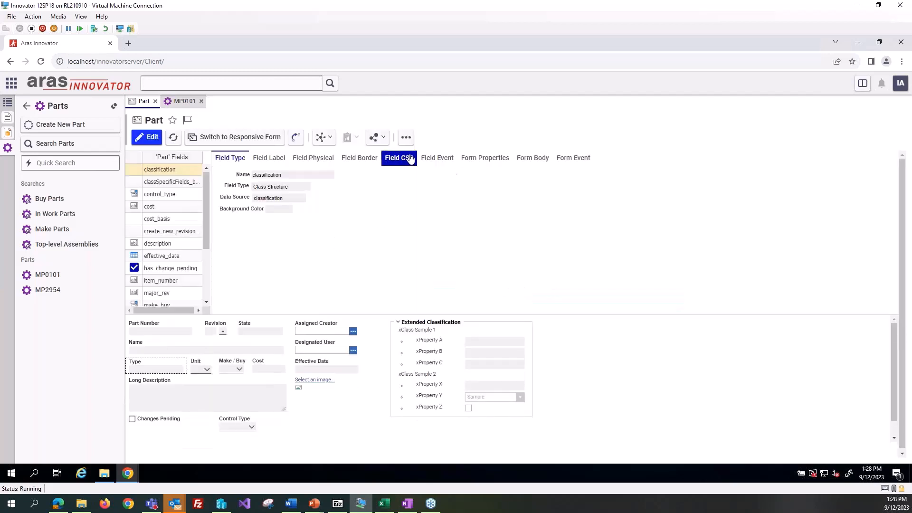
left_click(437, 158)
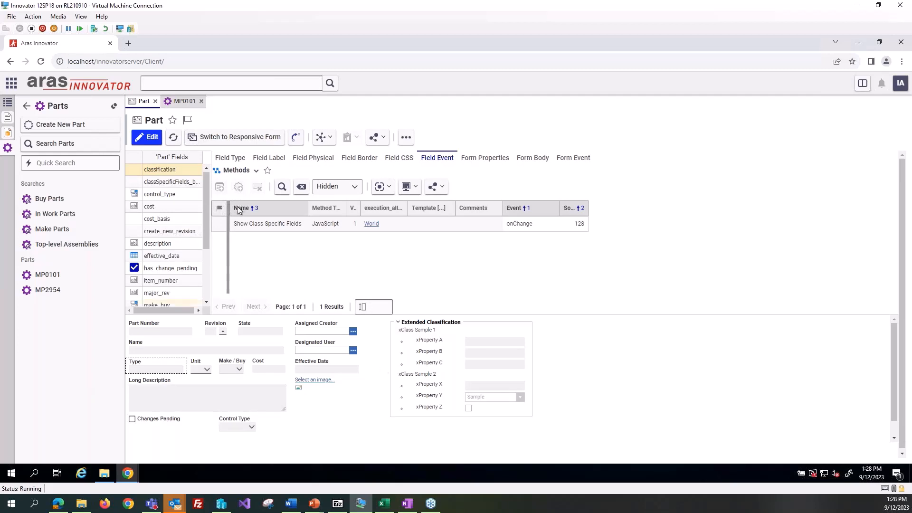
Step: Compare part MP0101's layout with the responsive and classic versions of the Part form
left_click(183, 100)
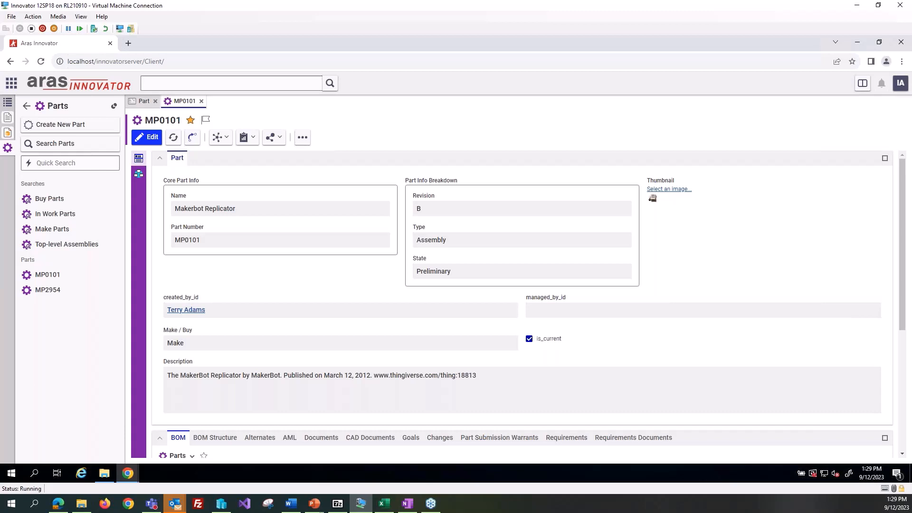
left_click(142, 101)
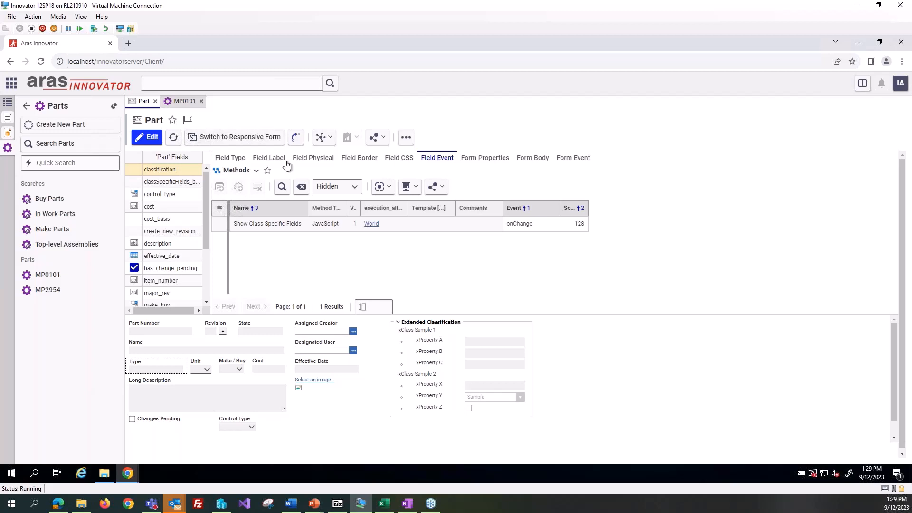
left_click(235, 138)
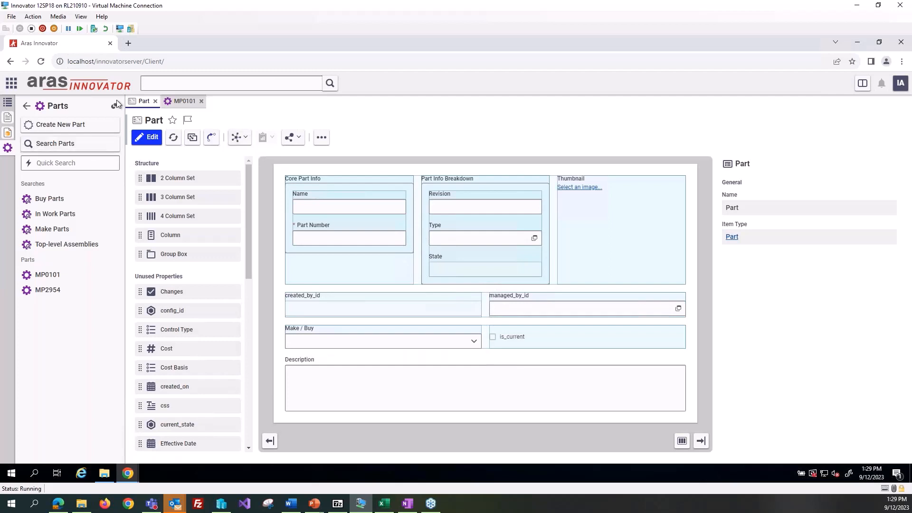
left_click(192, 137)
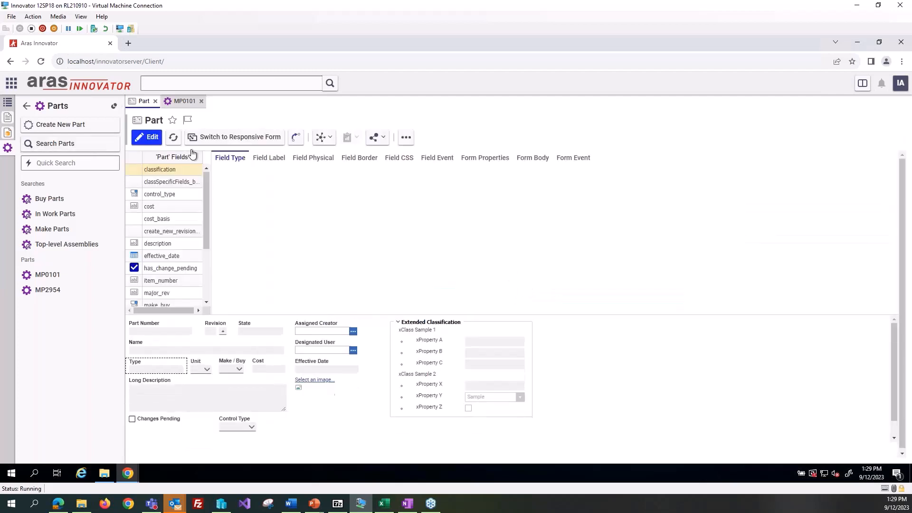
Step: Open the classic Part form for editing to examine its field placement, and discard the edit
left_click(147, 137)
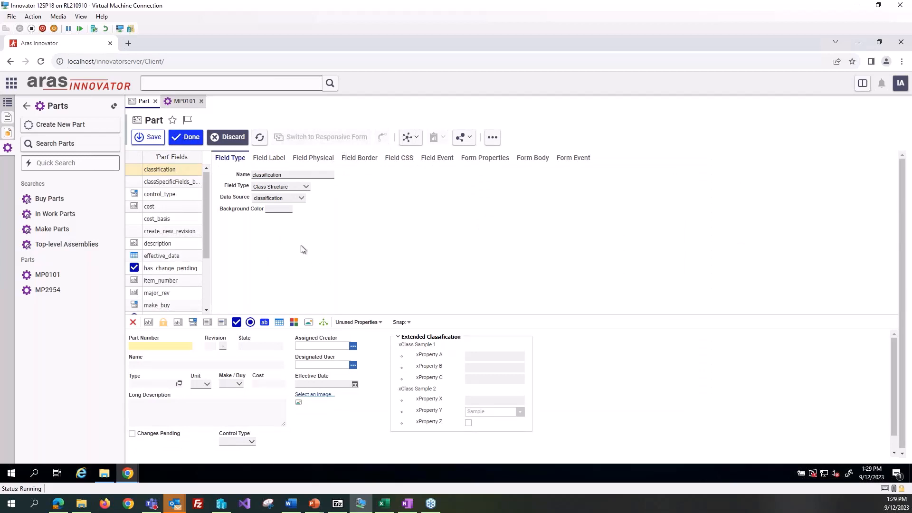
left_click(153, 349)
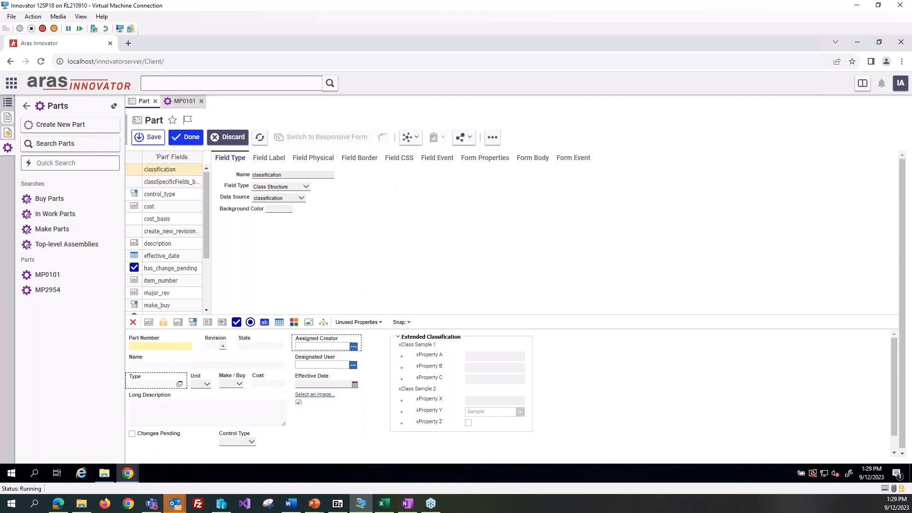
left_click(229, 137)
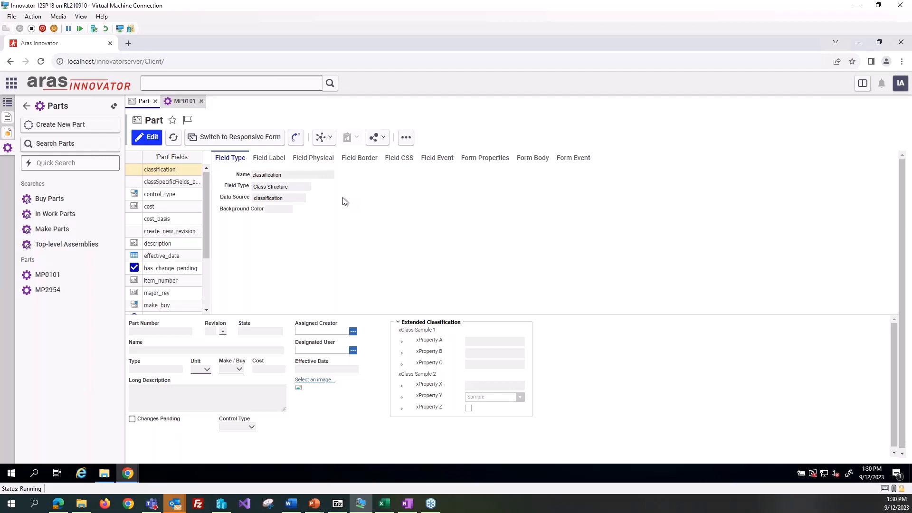
Step: Switch the Part form to its responsive version and back to the classic one
left_click(259, 140)
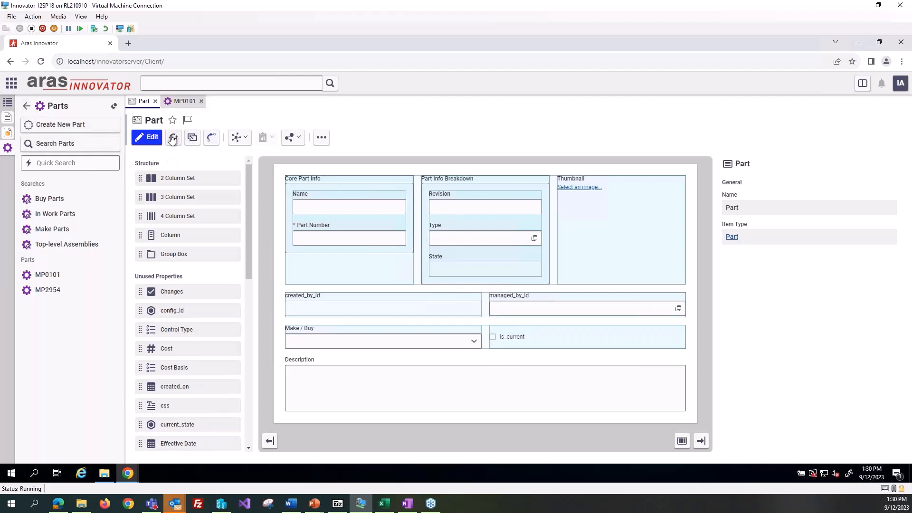
left_click(192, 138)
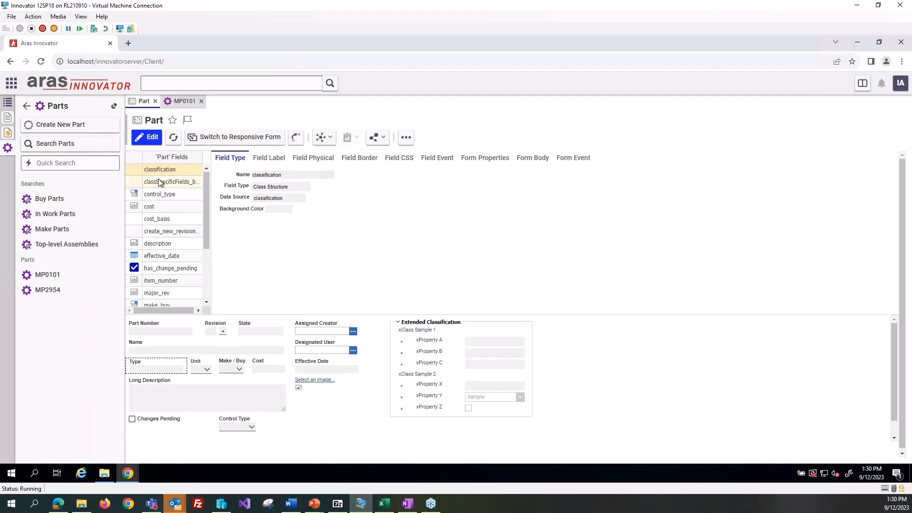
Step: Close part MP0101 and reopen it from the recent Parts to check which form version it uses
left_click(8, 102)
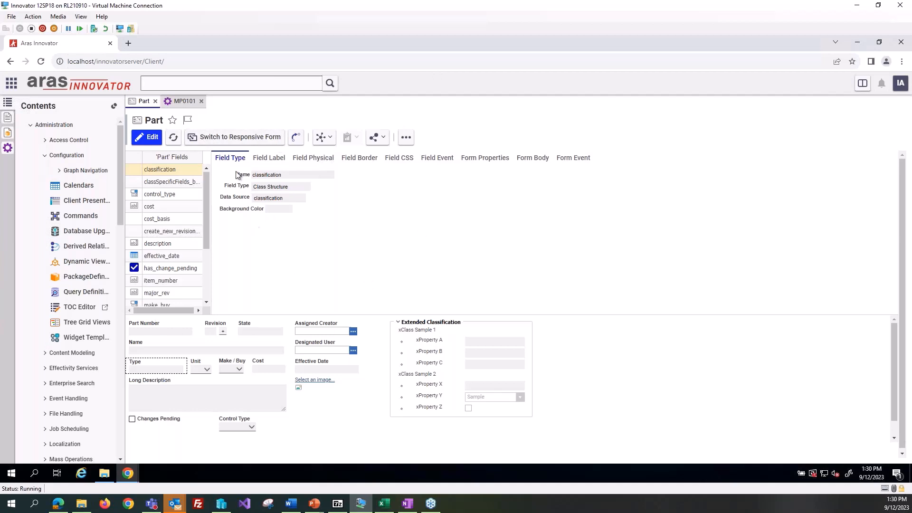
left_click(201, 101)
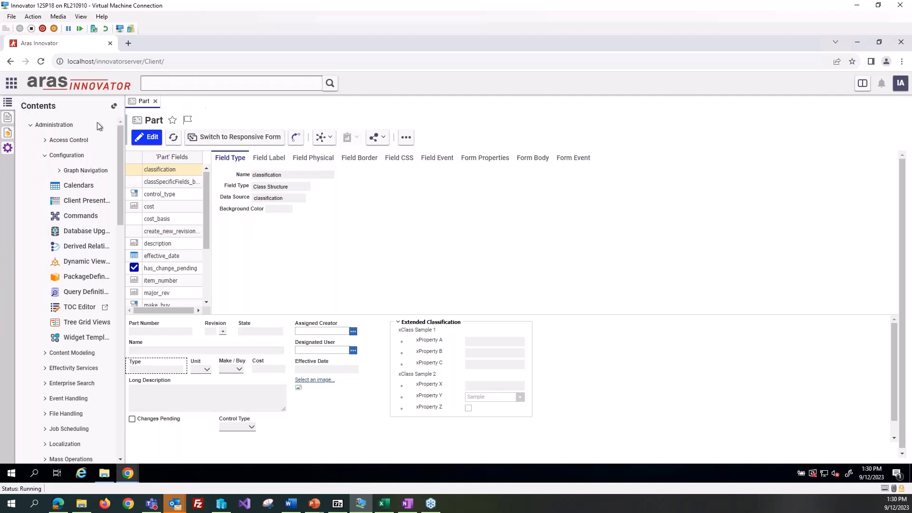
left_click(7, 148)
left_click(56, 278)
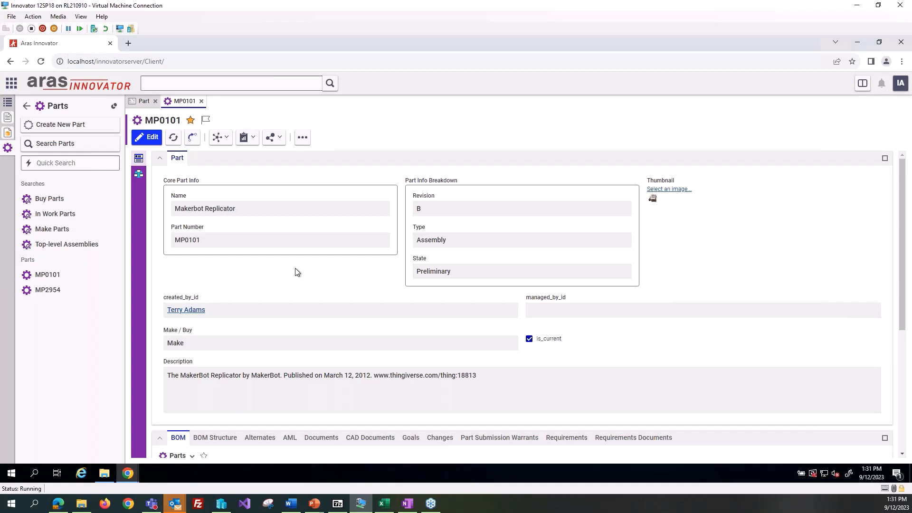
Step: Return to the Part form and collapse the Configuration and Administration groups in the contents tree
left_click(142, 100)
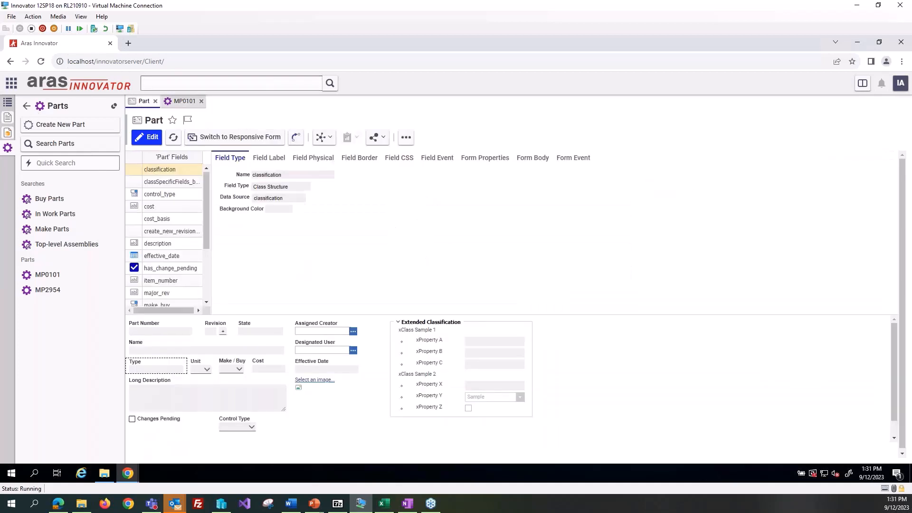
left_click(26, 105)
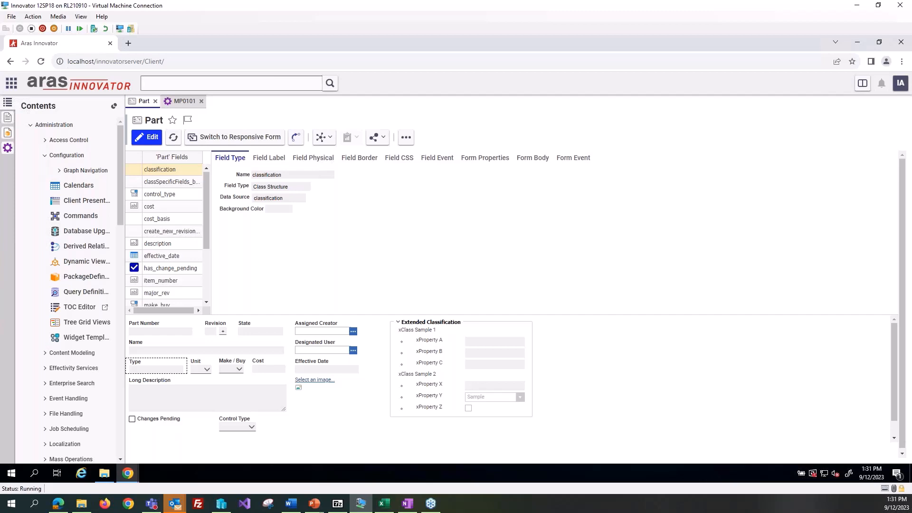
left_click(45, 155)
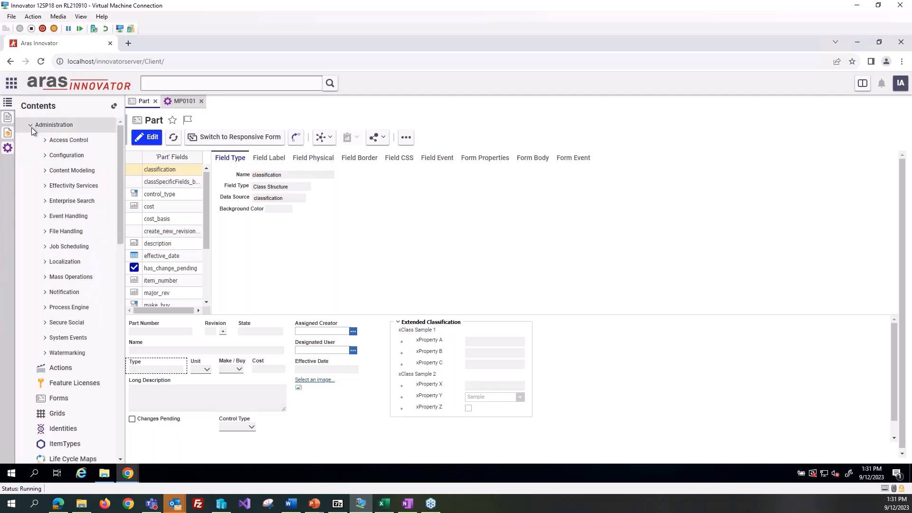
left_click(30, 125)
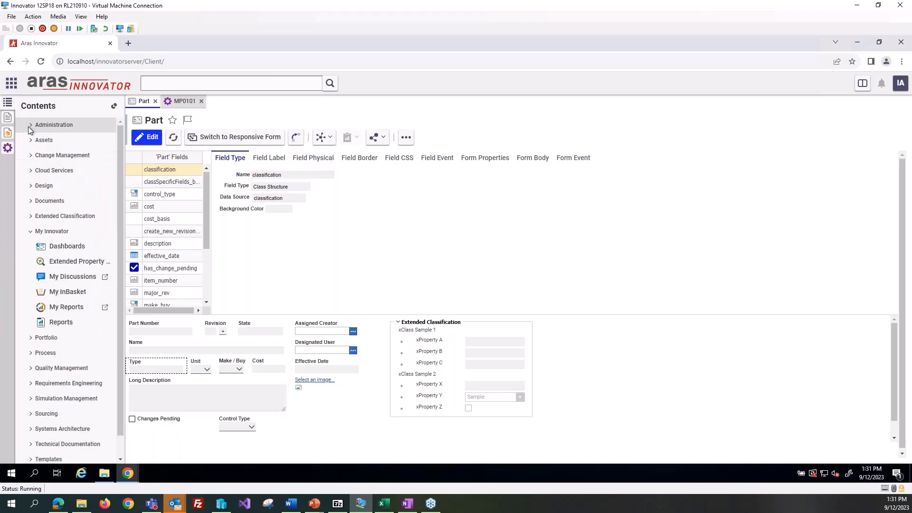